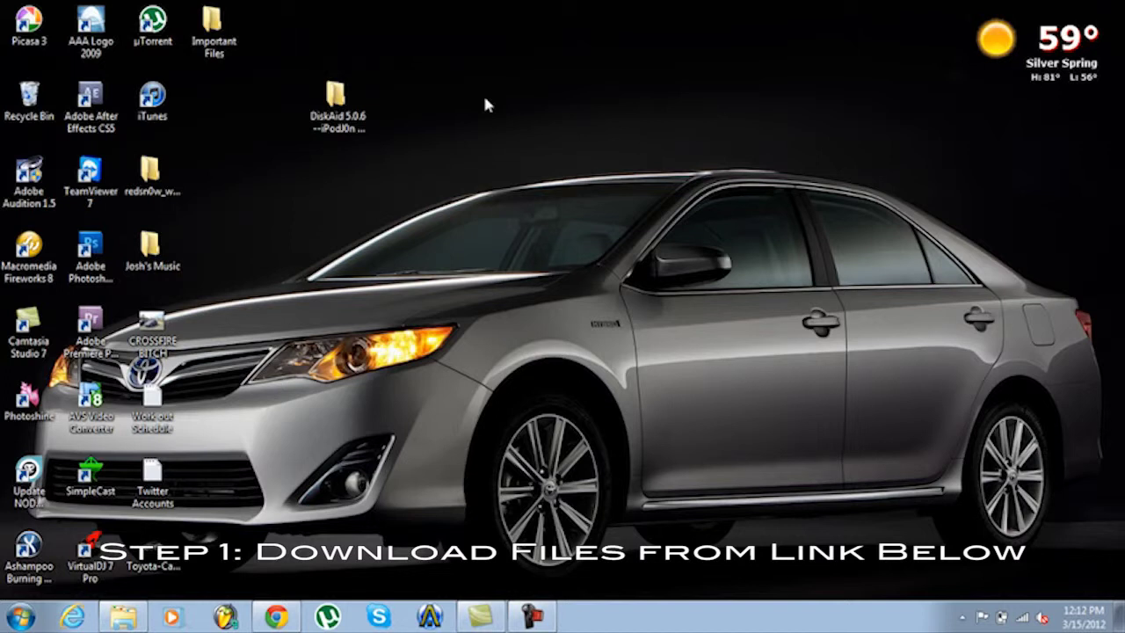
Open the DiskAid 5.0.6 folder on the desktop and run the DiskAid_5_06 installer as administrator
double_click(350, 107)
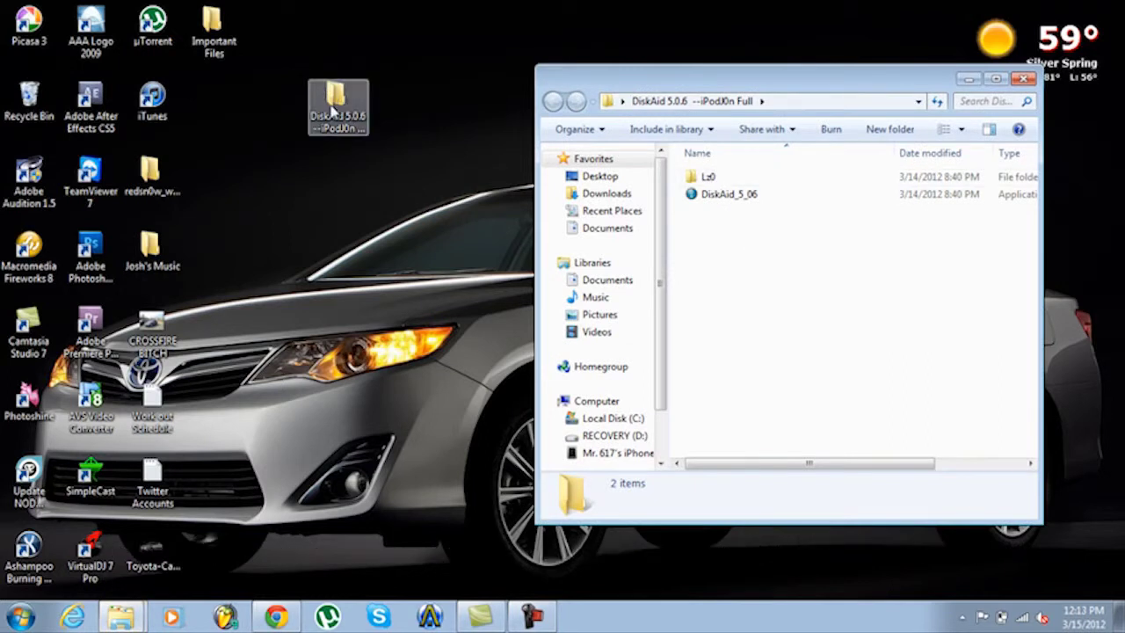
click(723, 200)
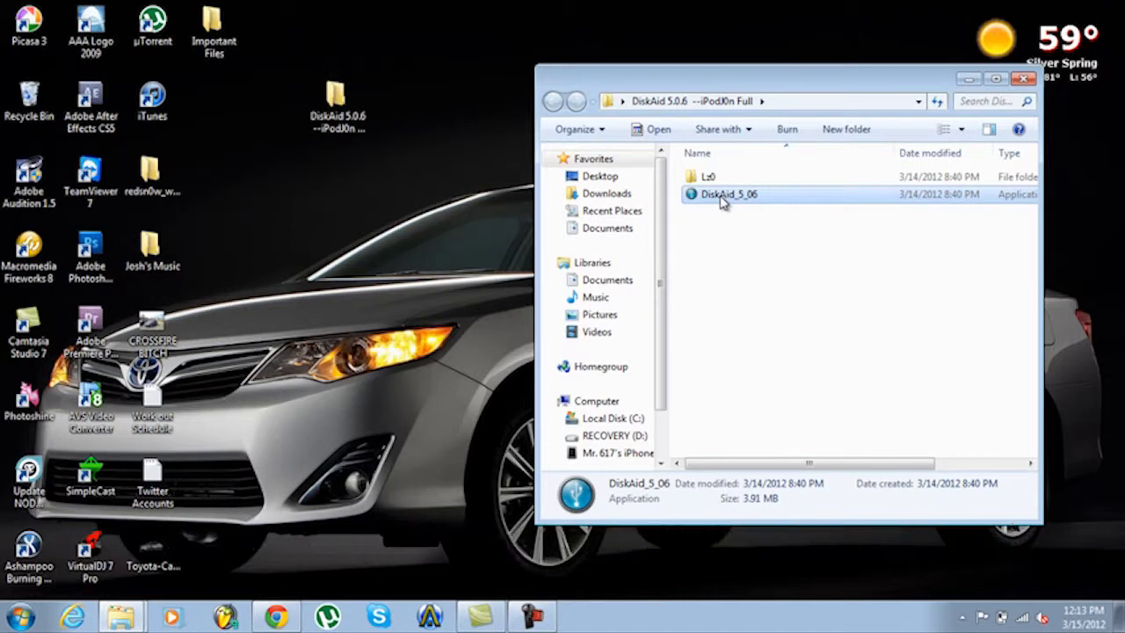
right_click(720, 200)
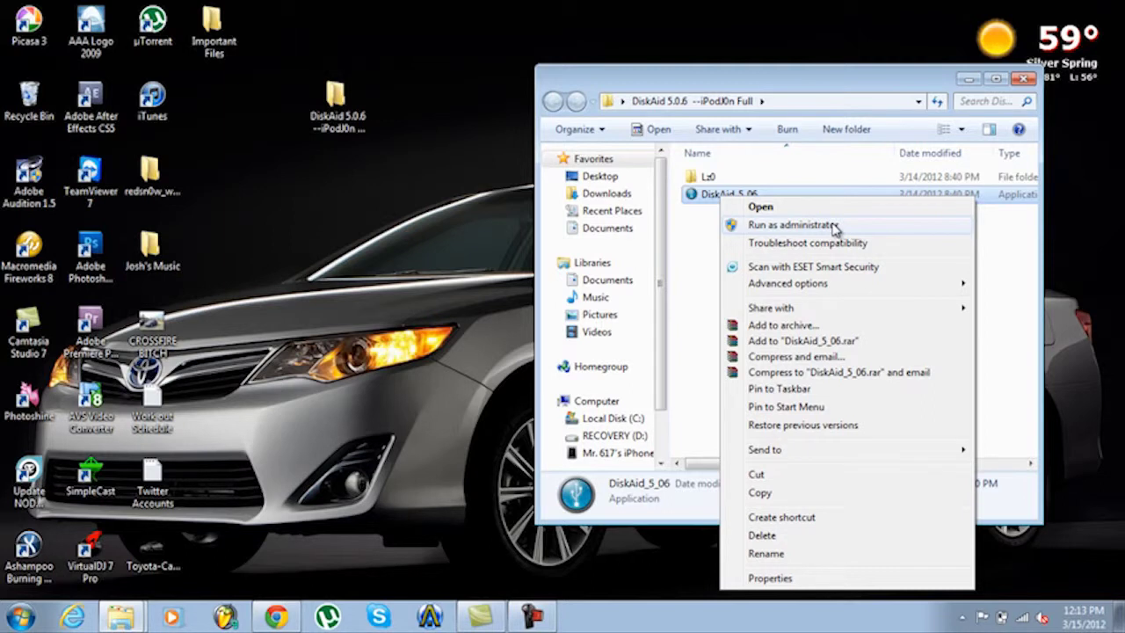
click(833, 227)
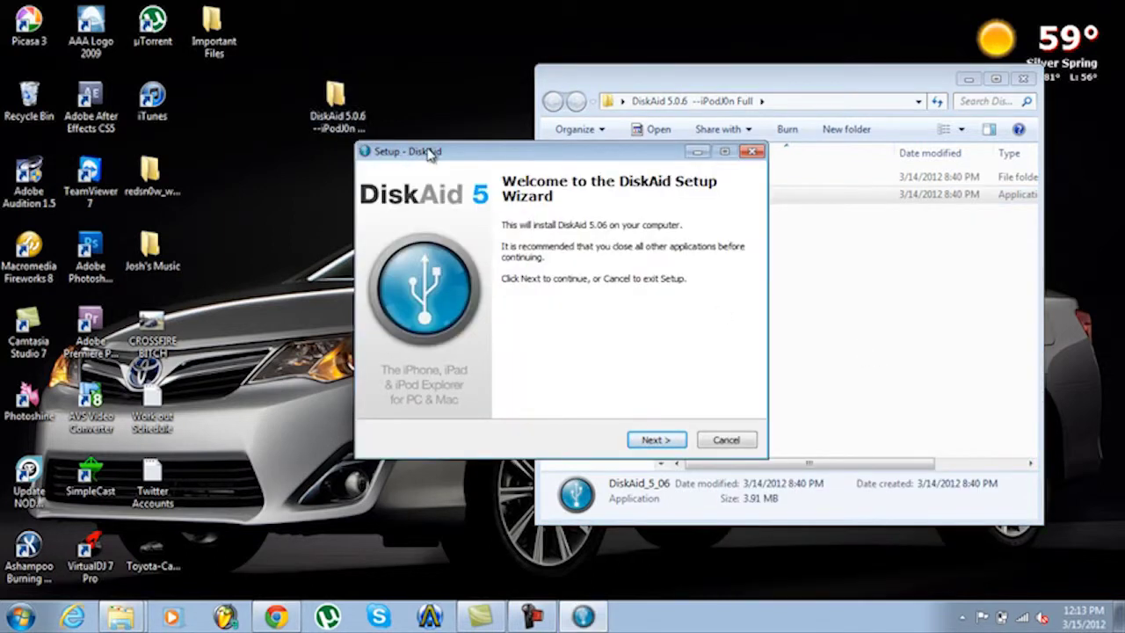
drag(430, 151, 356, 92)
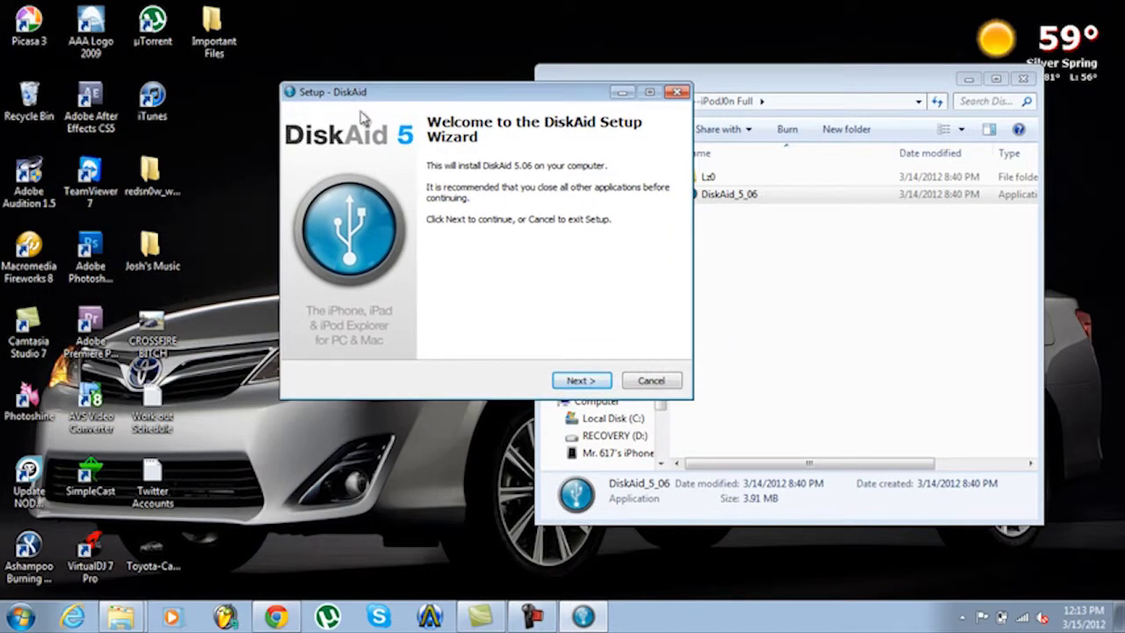
Accept the DiskAid license agreement and install the program with the default settings, including a desktop icon
click(592, 380)
click(320, 329)
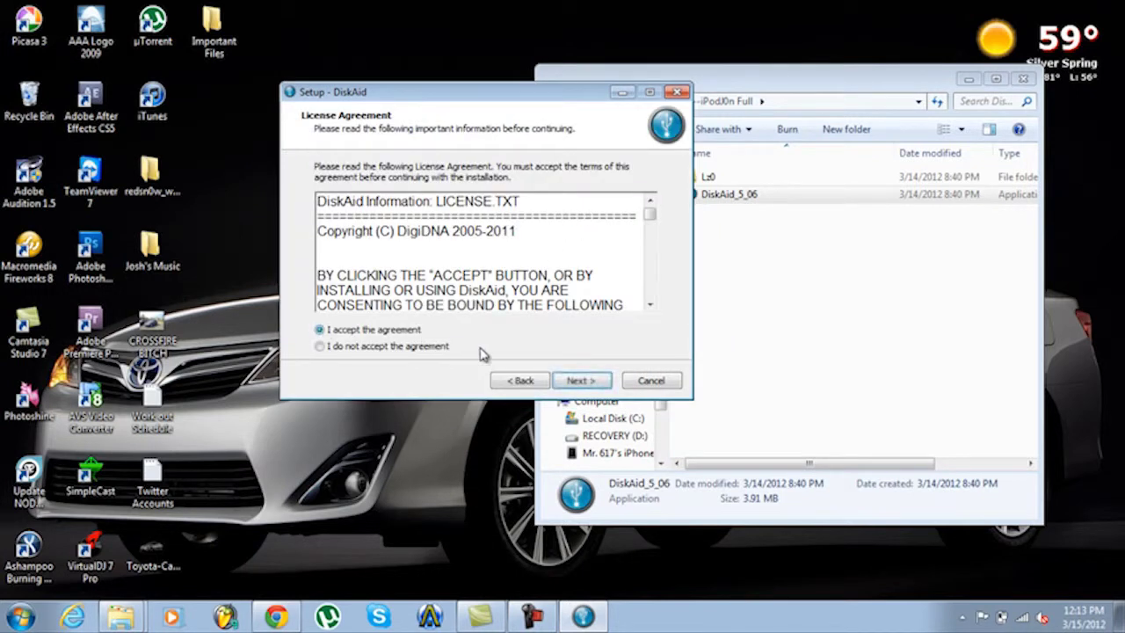
click(580, 380)
click(579, 379)
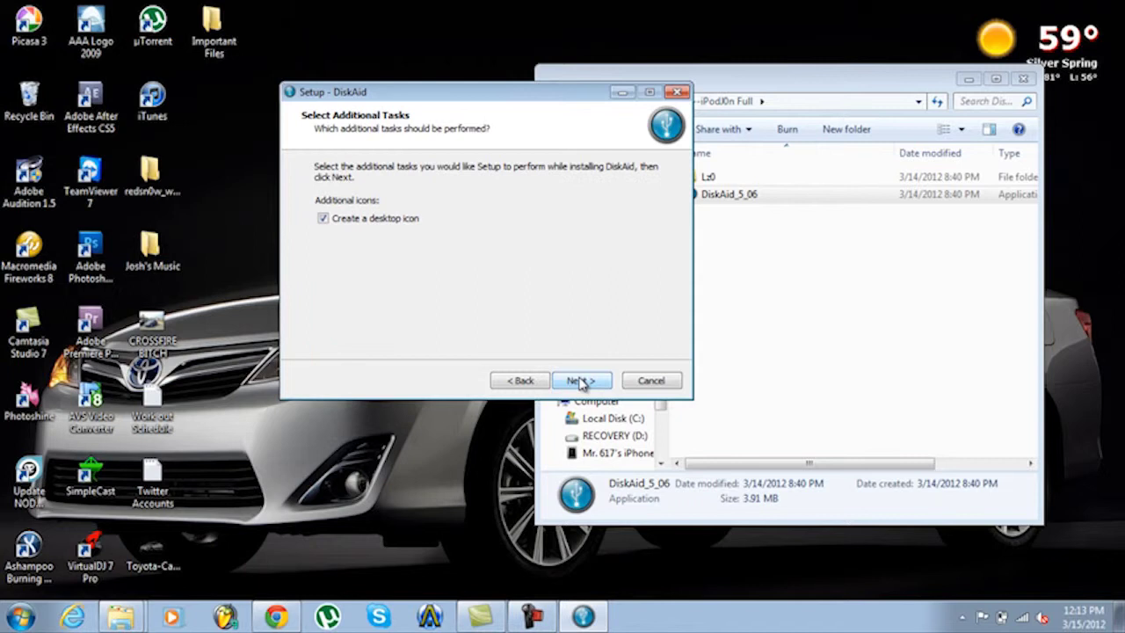
click(579, 381)
click(580, 381)
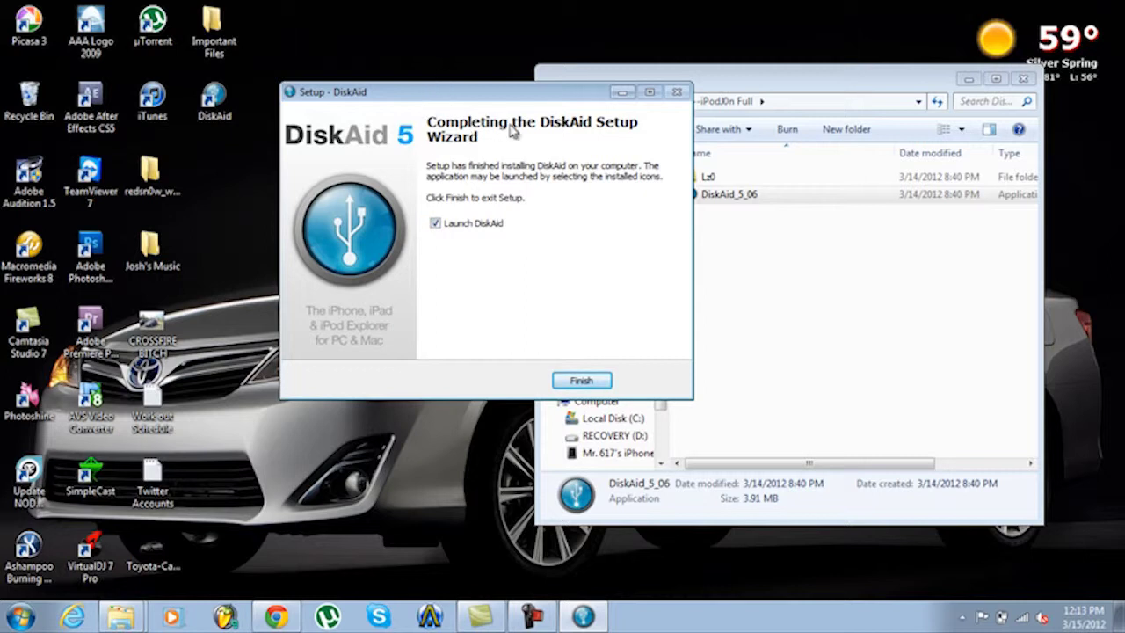
Finish the setup without launching DiskAid and minimize the installer's folder window
click(435, 224)
click(581, 379)
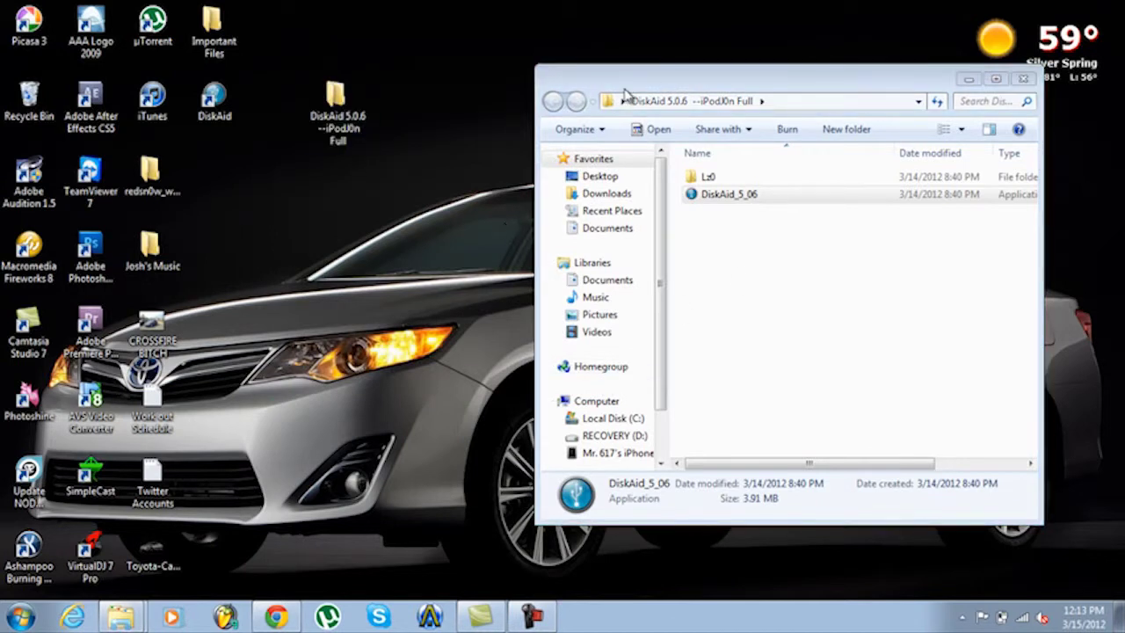
click(968, 80)
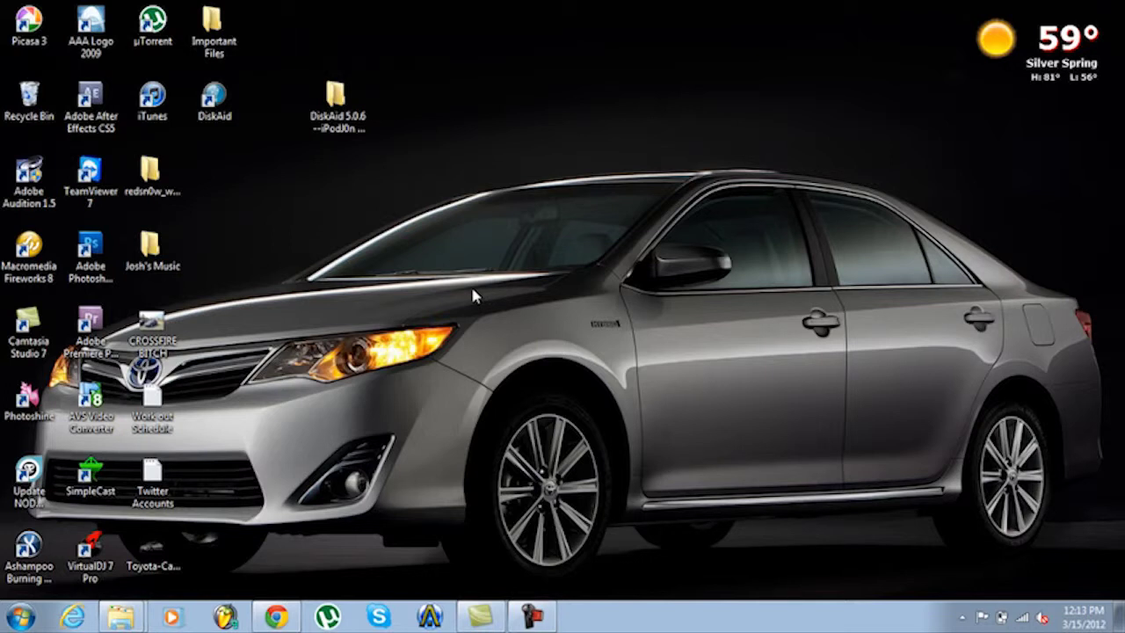
Open the advanced settings of Windows Firewall from the System and Security section of Control Panel
click(21, 613)
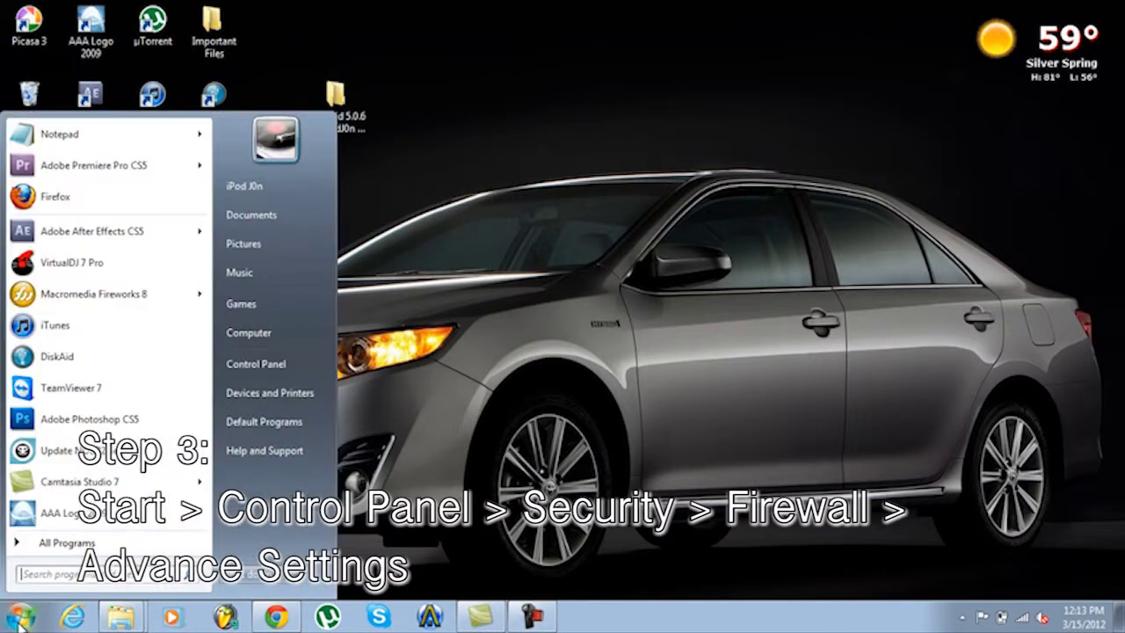
click(261, 366)
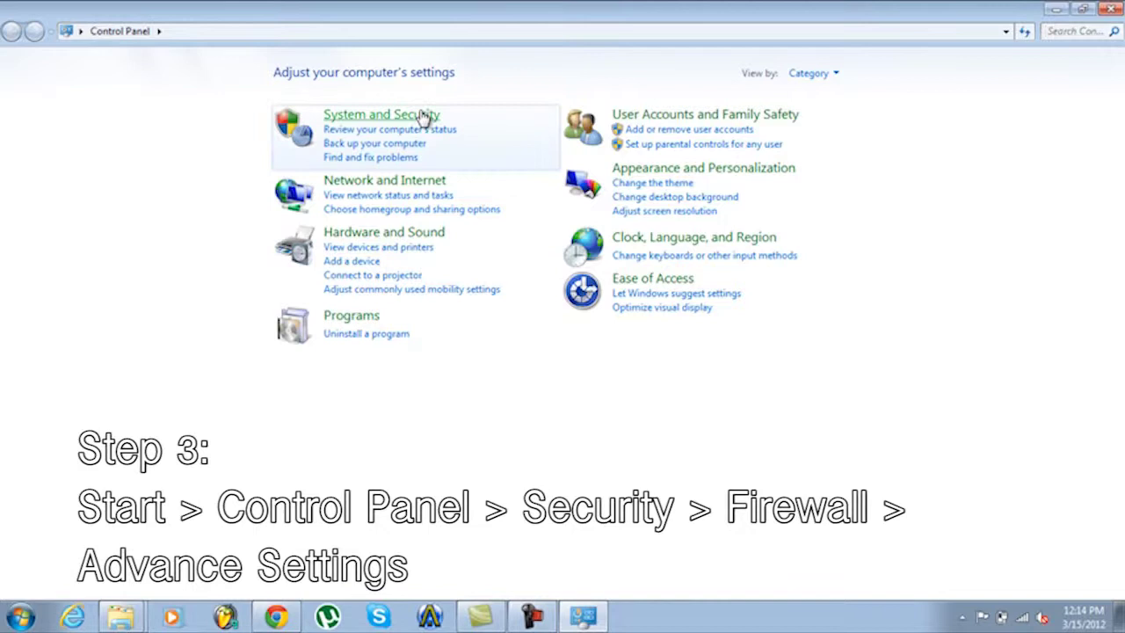
click(422, 115)
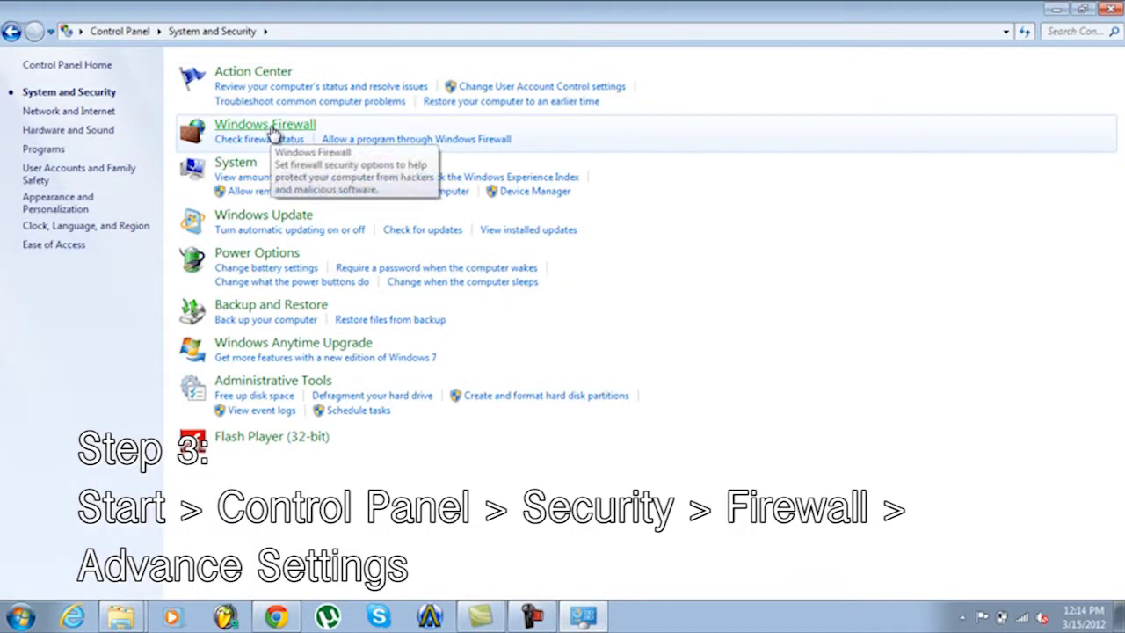
click(271, 130)
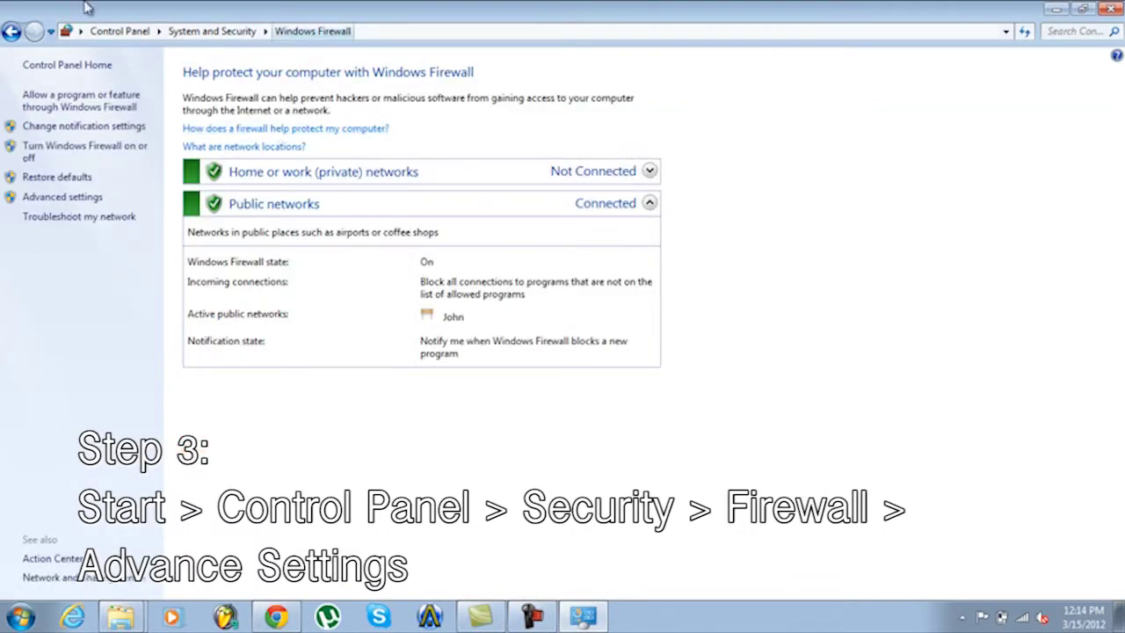
click(62, 198)
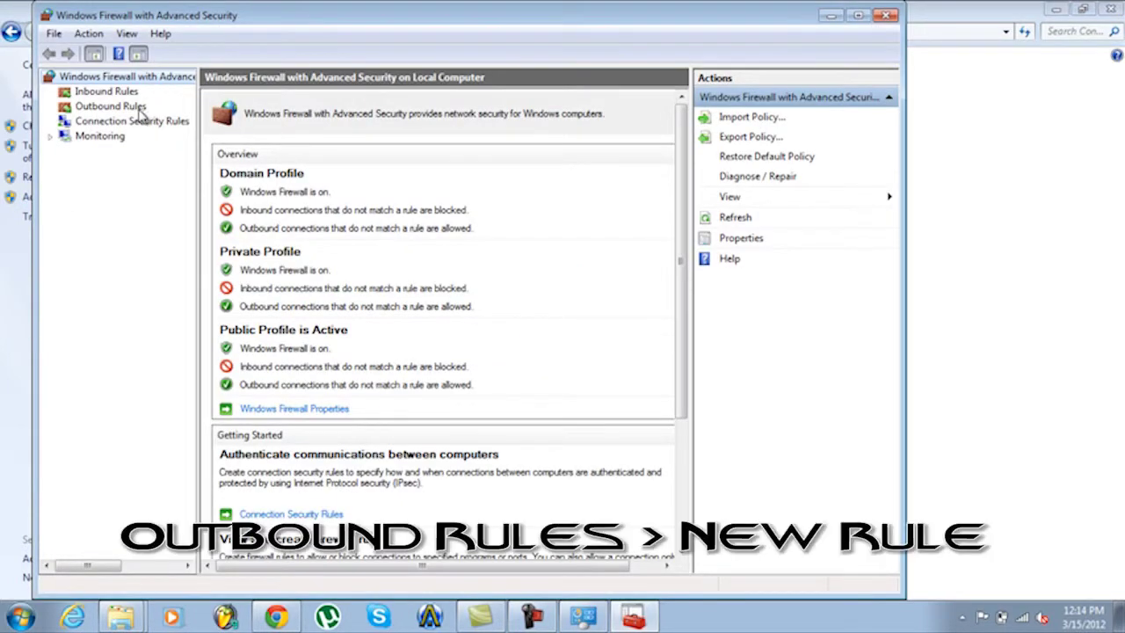
Start a new outbound firewall rule of the Program type
click(88, 106)
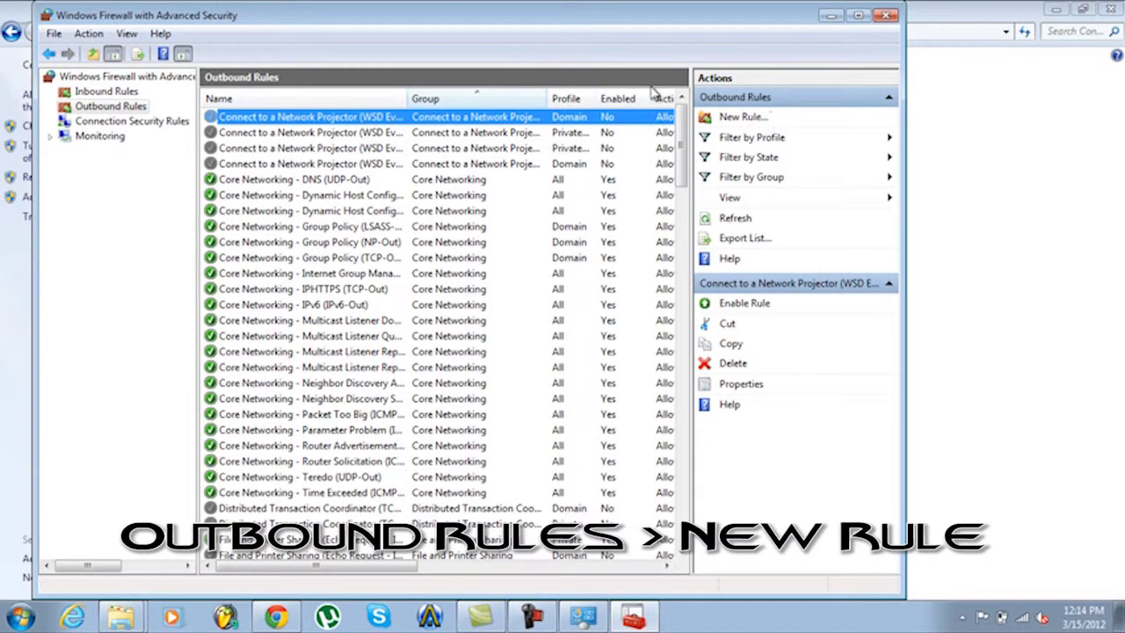
click(752, 123)
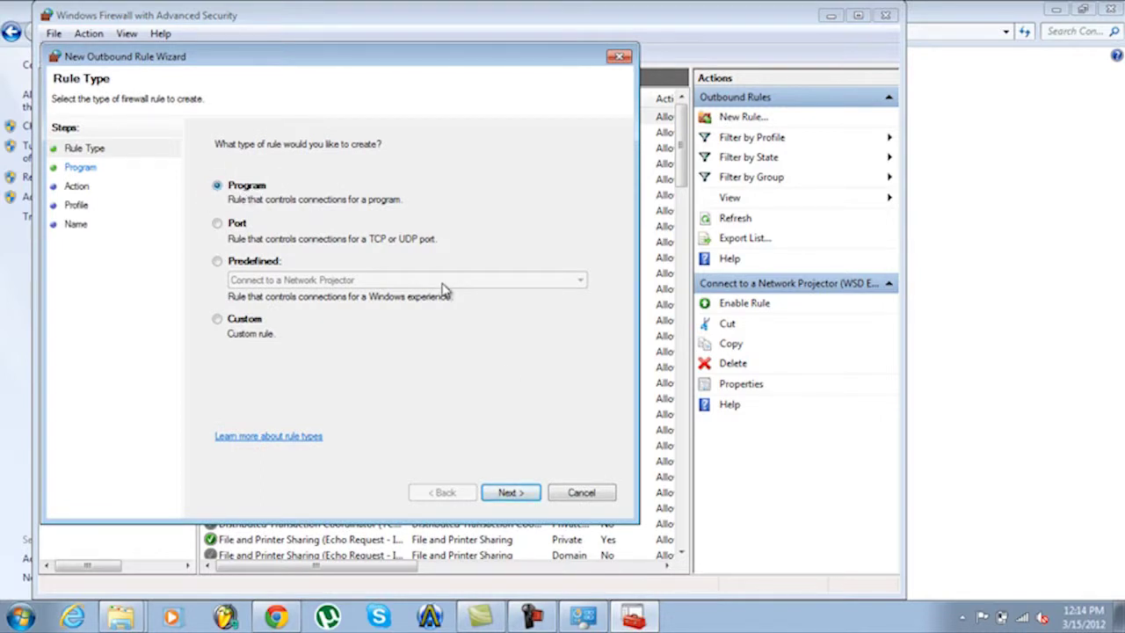
click(517, 493)
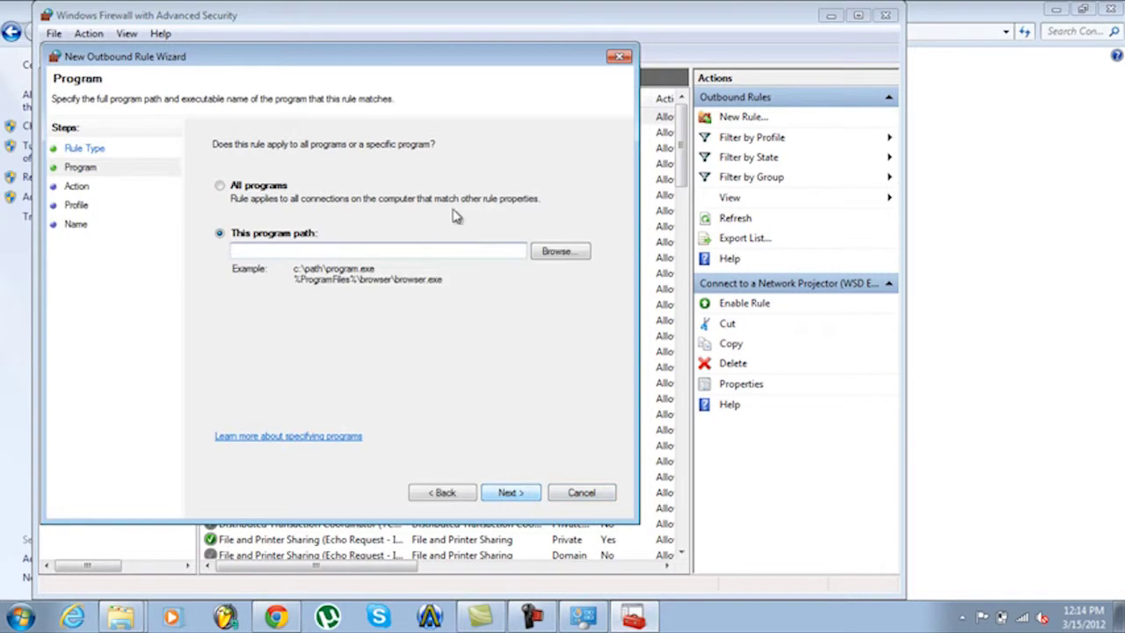
Set the rule's program path to DiskAid.exe in C: > Program Files (x86) > DigiDNA > DiskAid
click(559, 252)
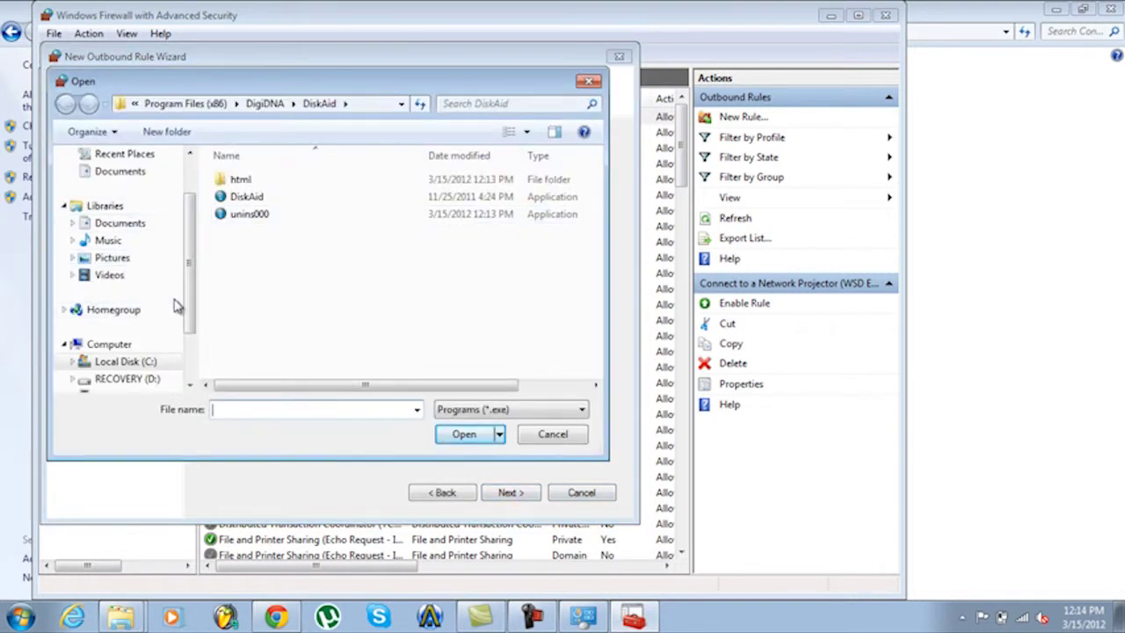
click(97, 346)
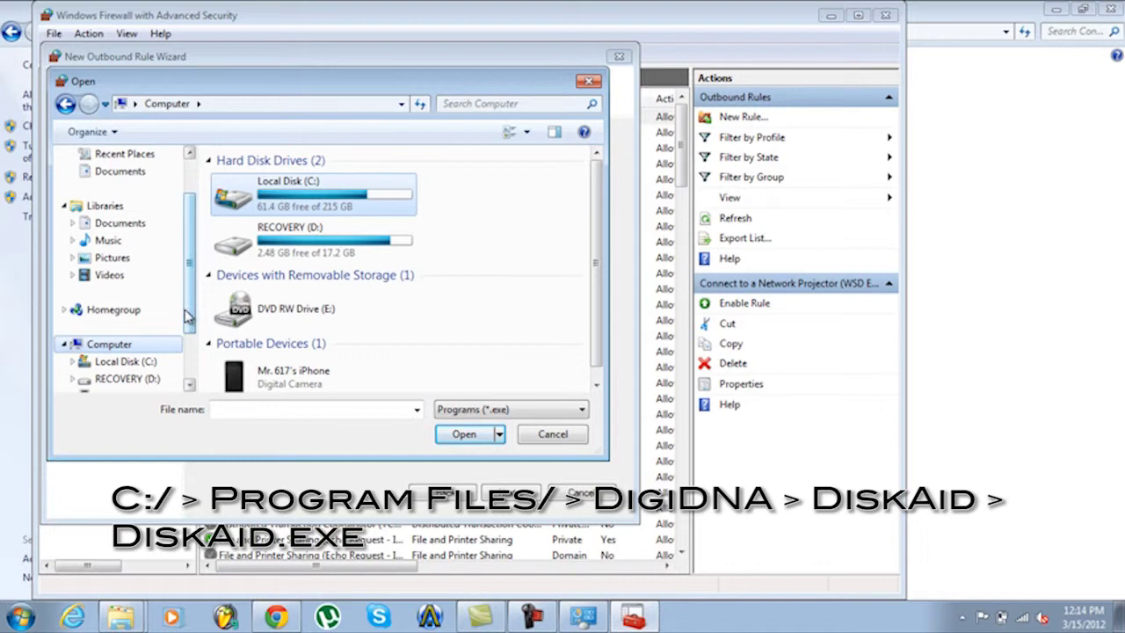
click(281, 192)
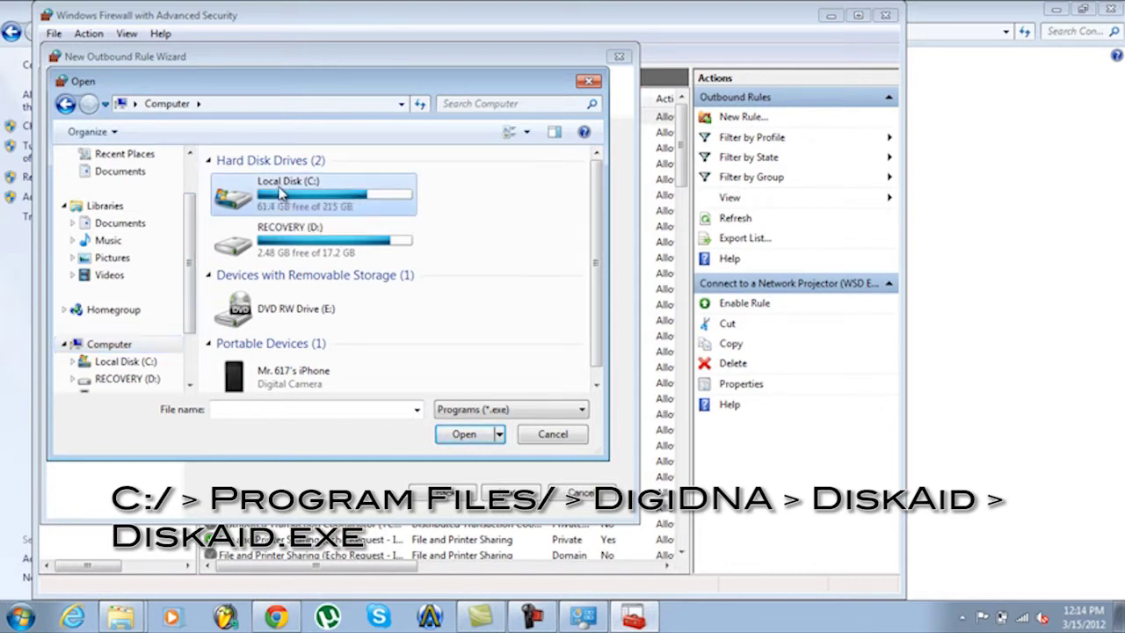
double_click(282, 192)
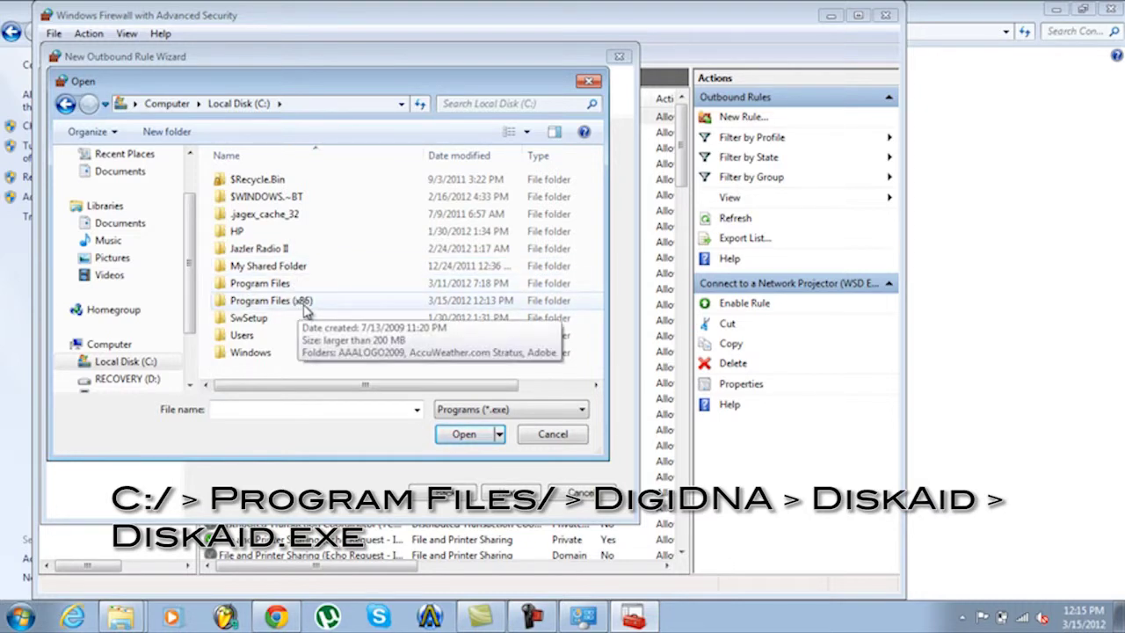
double_click(305, 301)
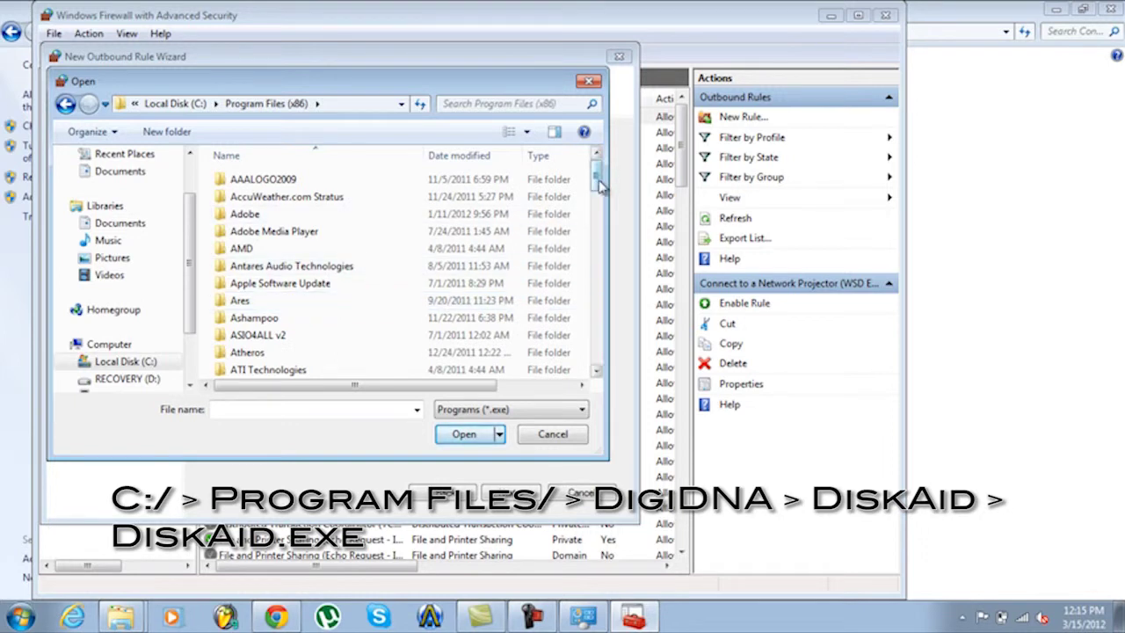
drag(597, 180, 599, 224)
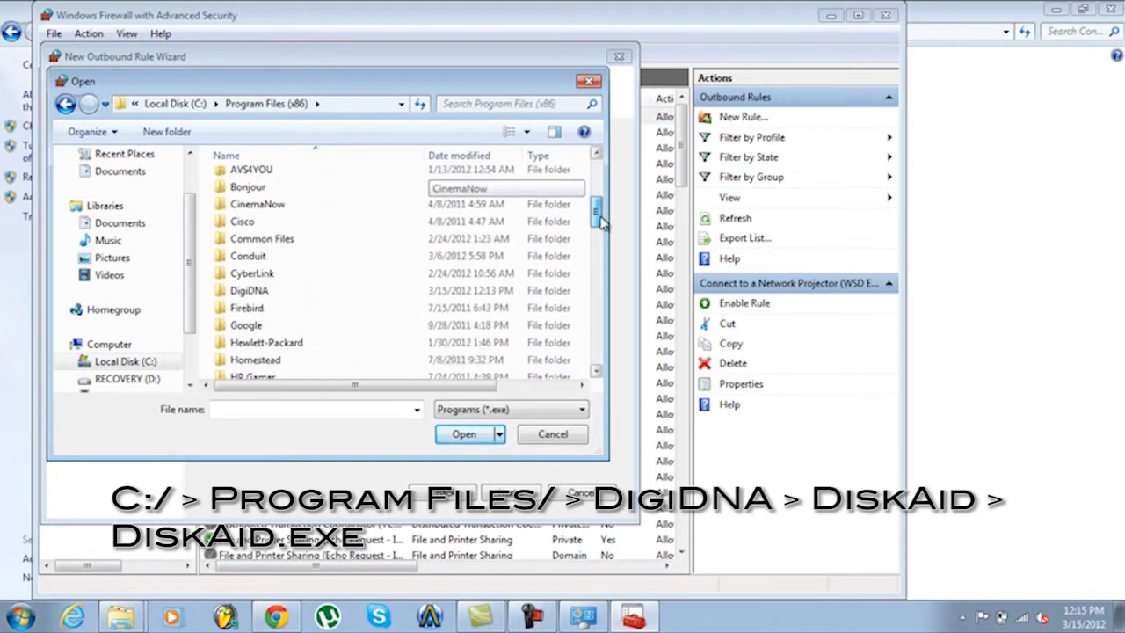
double_click(251, 293)
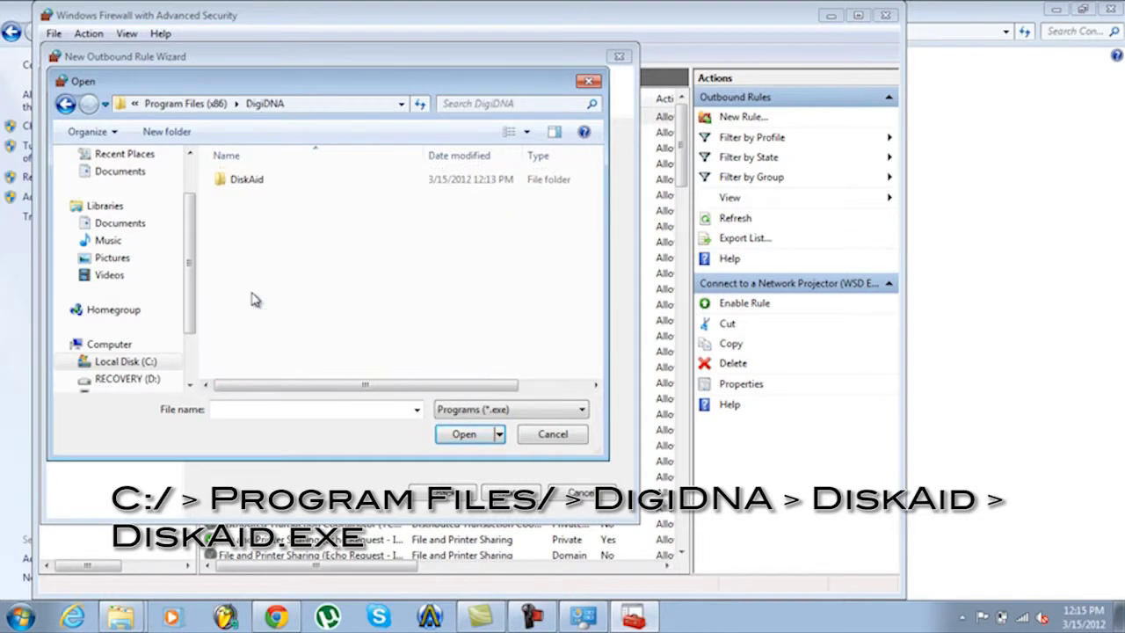
double_click(247, 183)
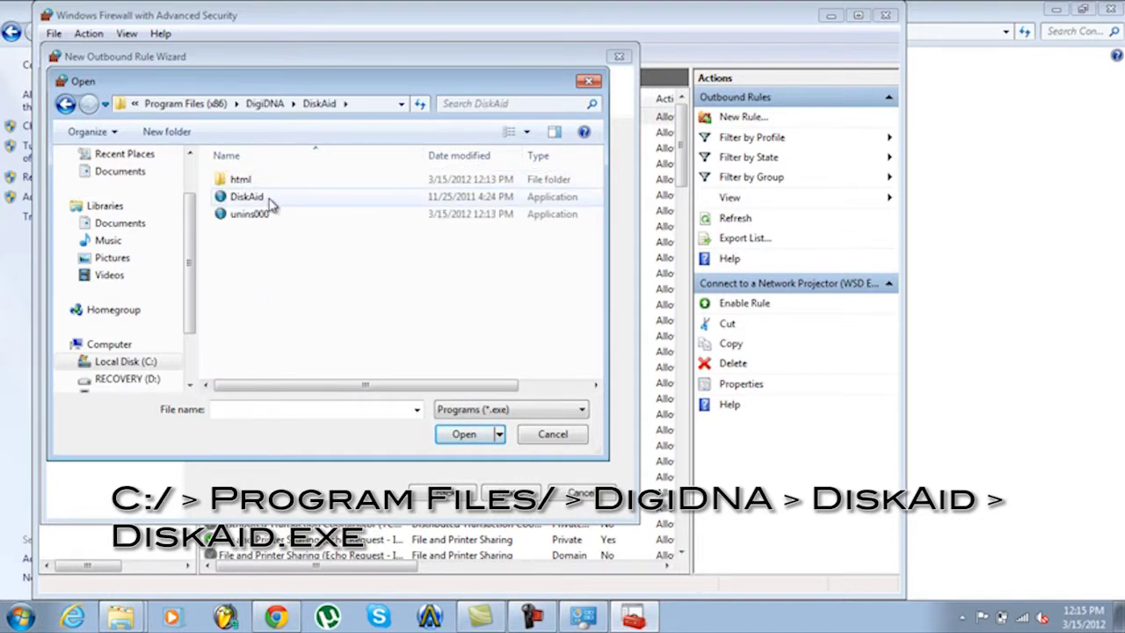
click(272, 203)
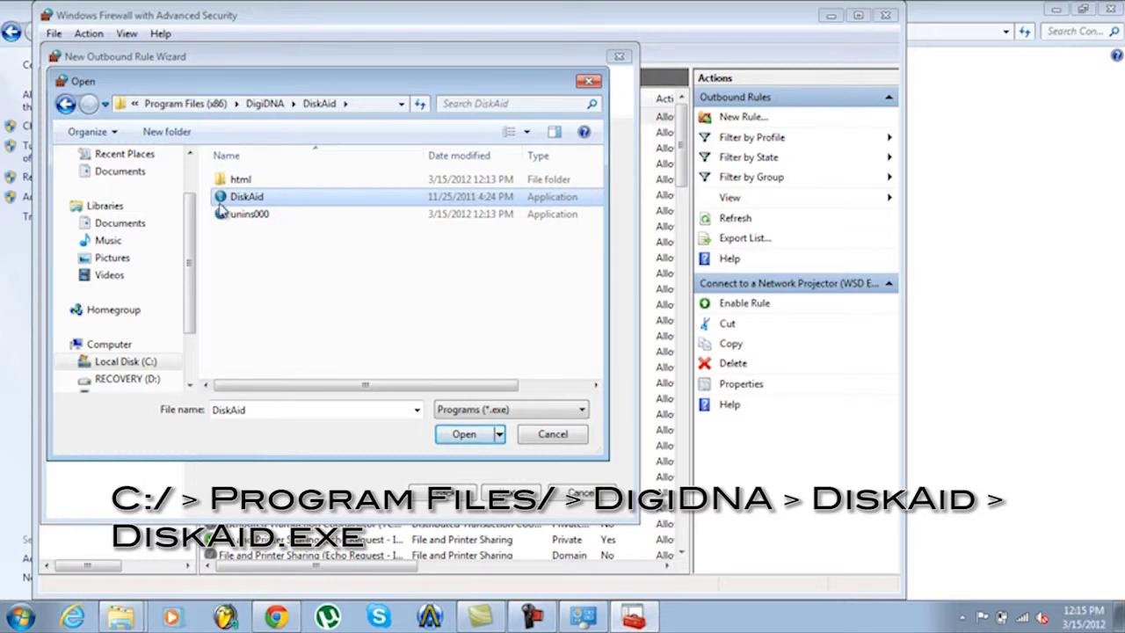
click(462, 434)
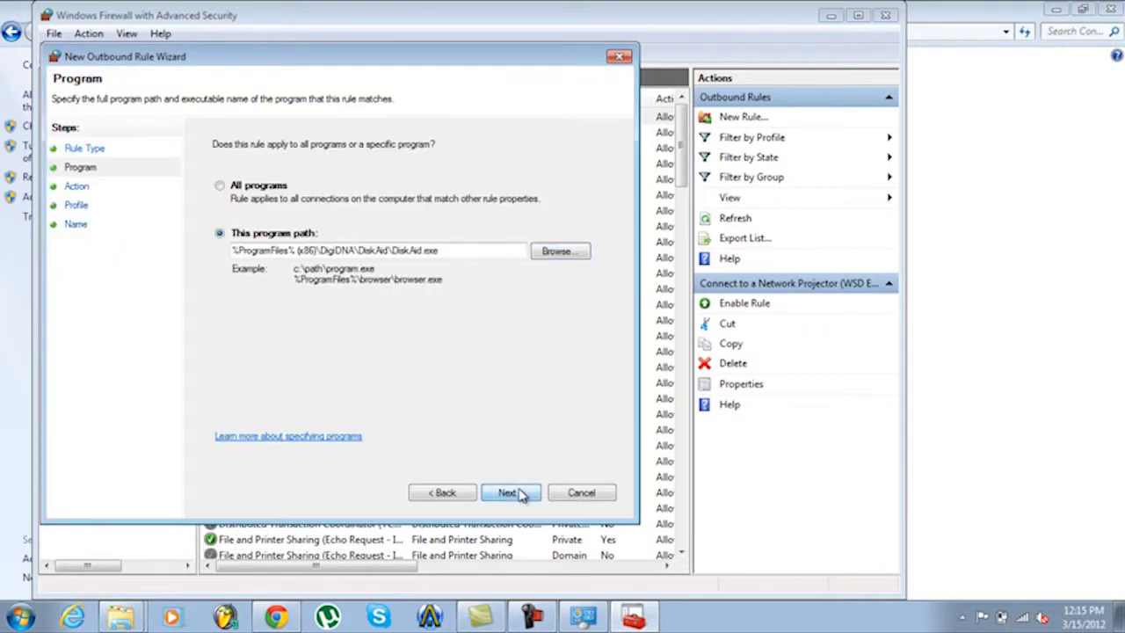
click(520, 494)
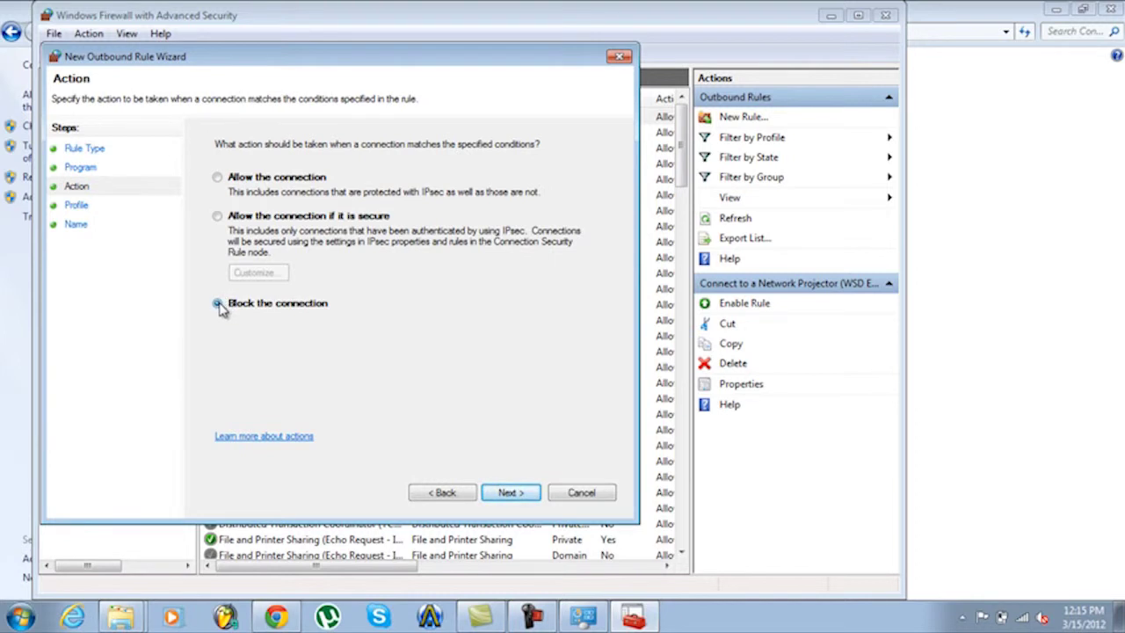
Set the rule to block the connection and apply it to the Domain, Private and Public profiles
click(218, 304)
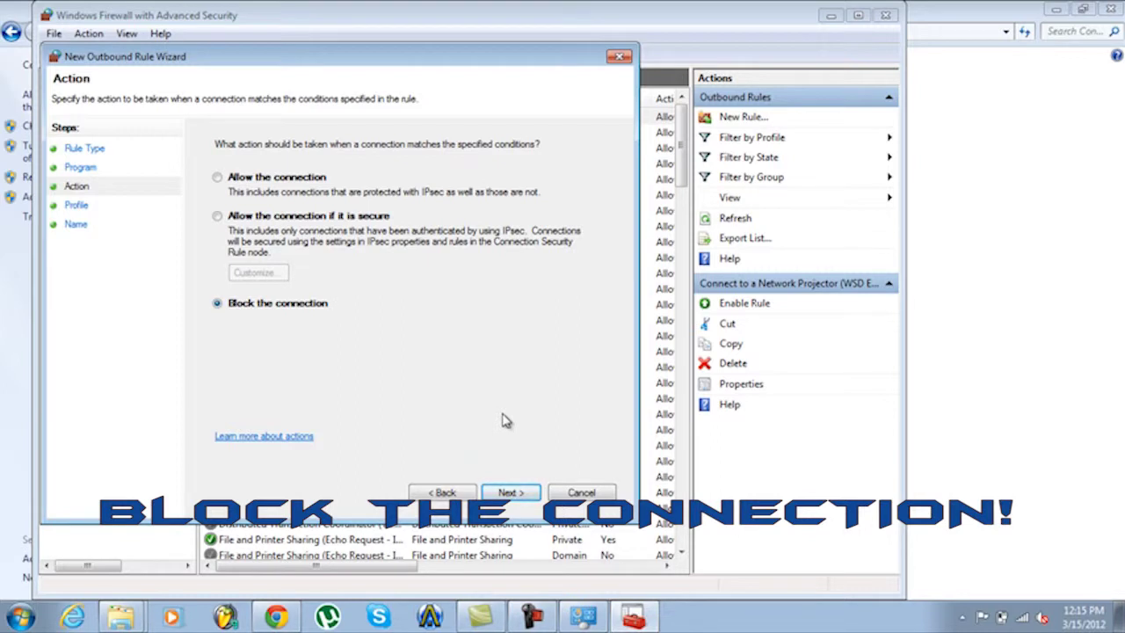
click(520, 495)
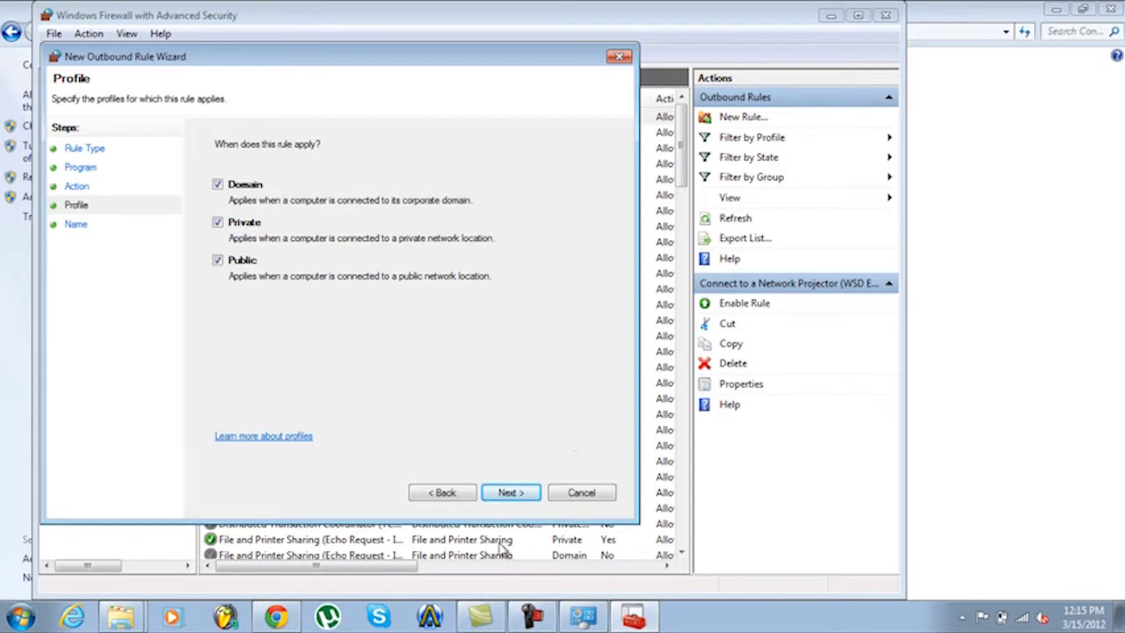
click(509, 492)
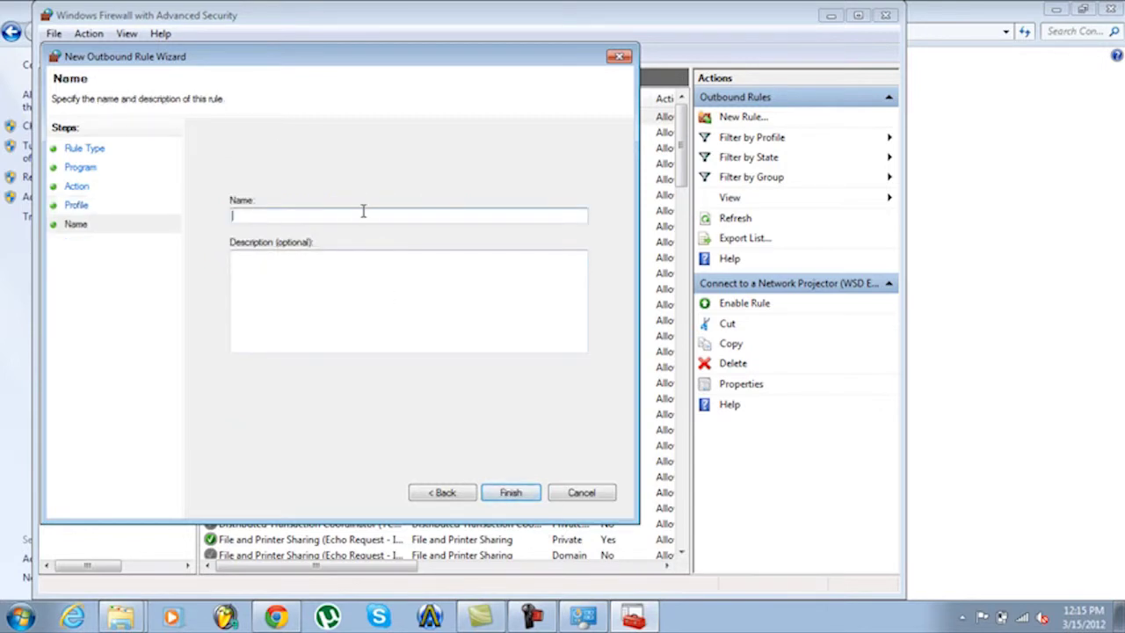
Name the rule "DiskAid Full No Connection", enter the author's alias as its description, and create it
text(DiskAid Full )
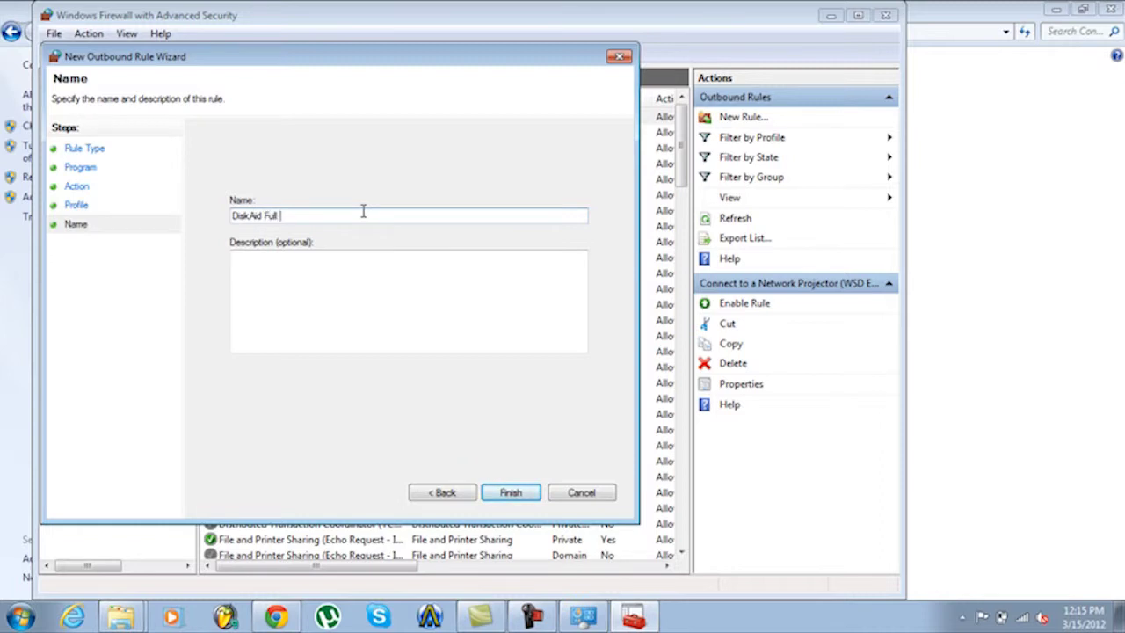
text(No Connection)
click(352, 288)
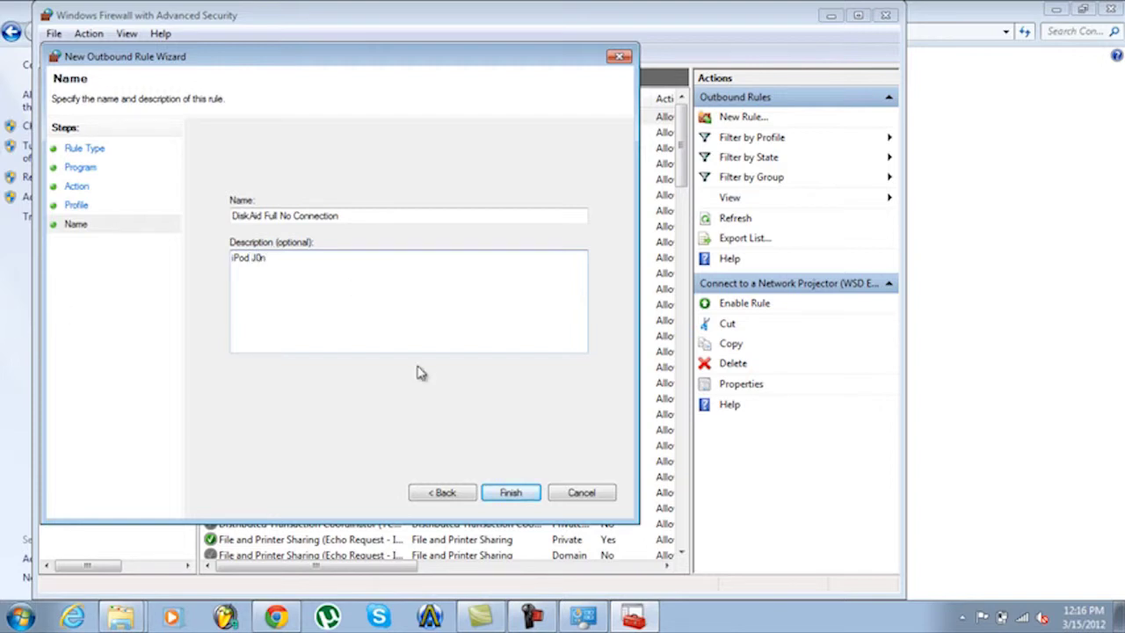
click(510, 492)
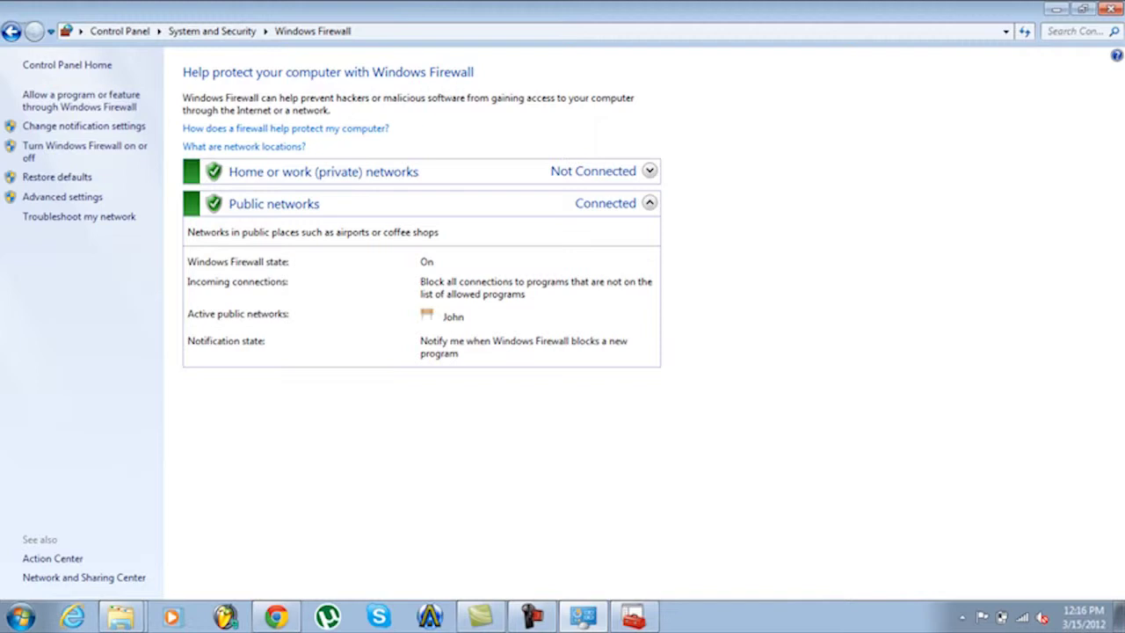
Close the firewall windows and run Lz0 Keygen from the Lz0 folder inside the desktop's DiskAid 5.0.6 folder
click(1113, 10)
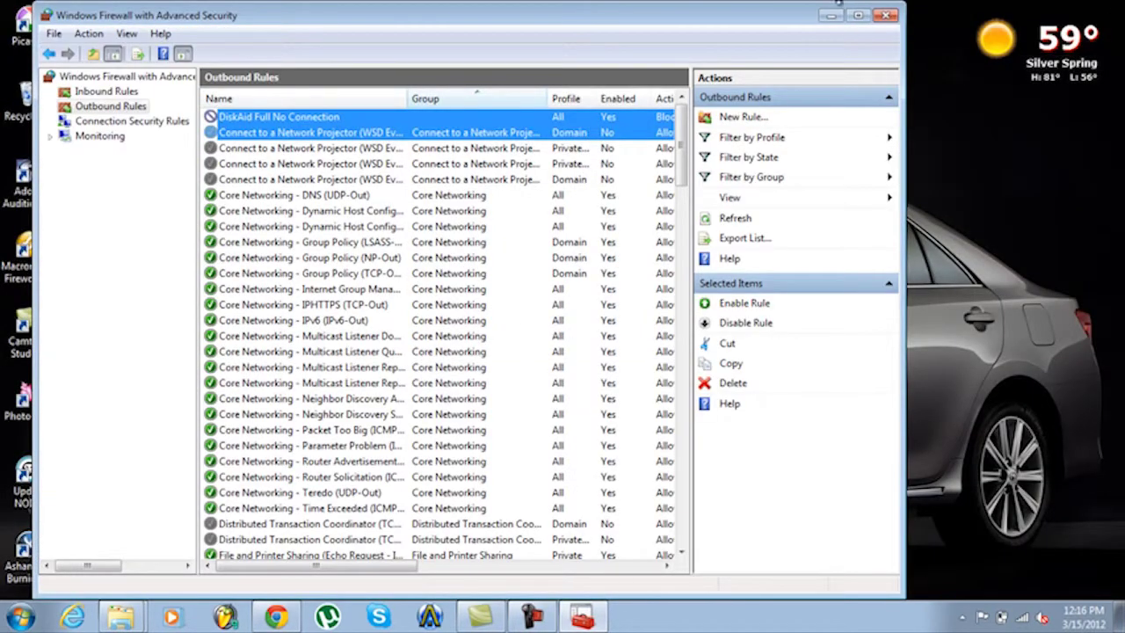
click(883, 16)
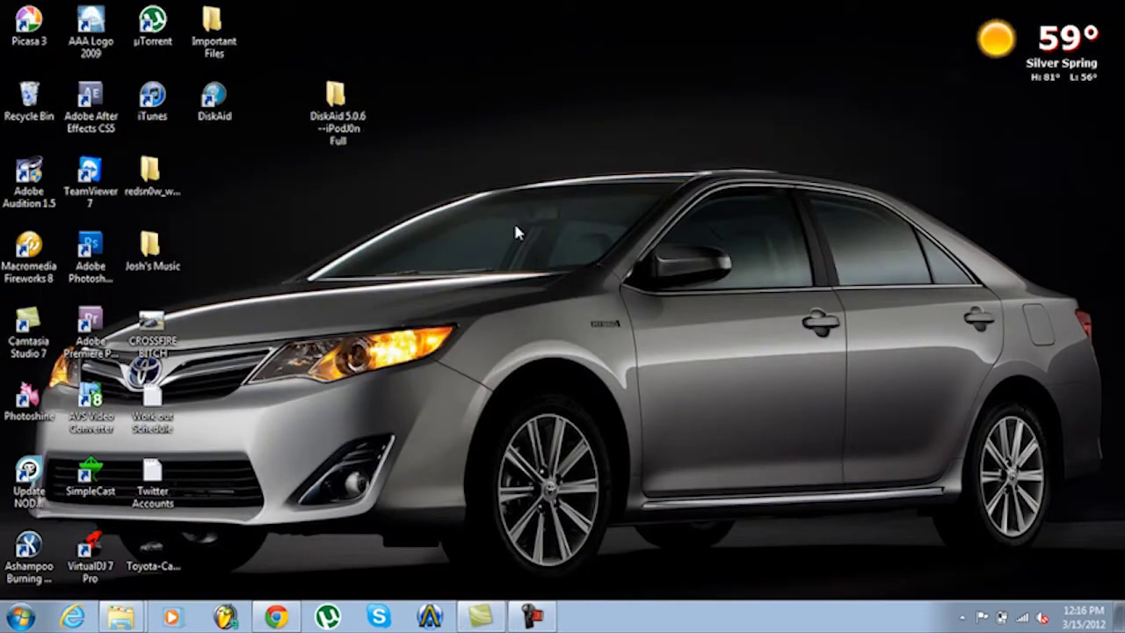
double_click(337, 112)
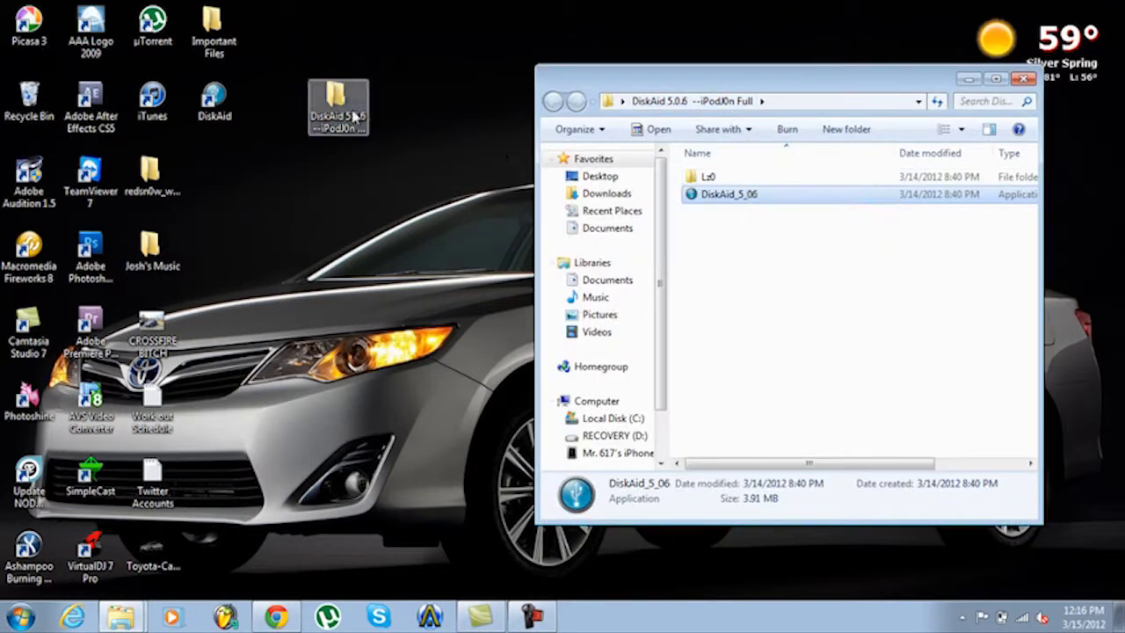
click(781, 249)
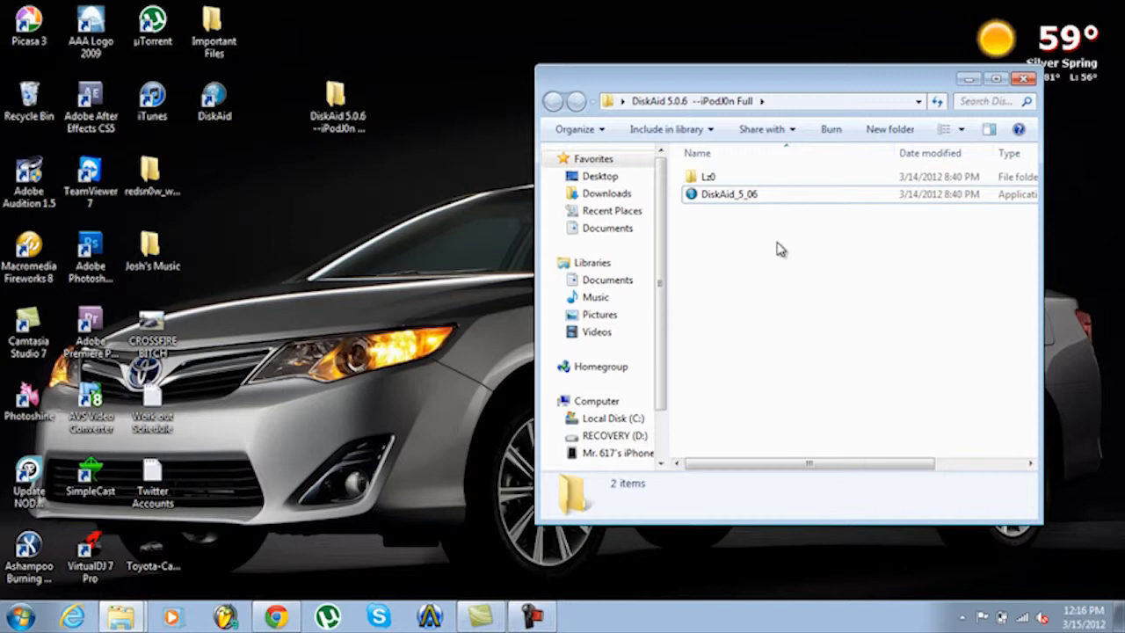
click(710, 177)
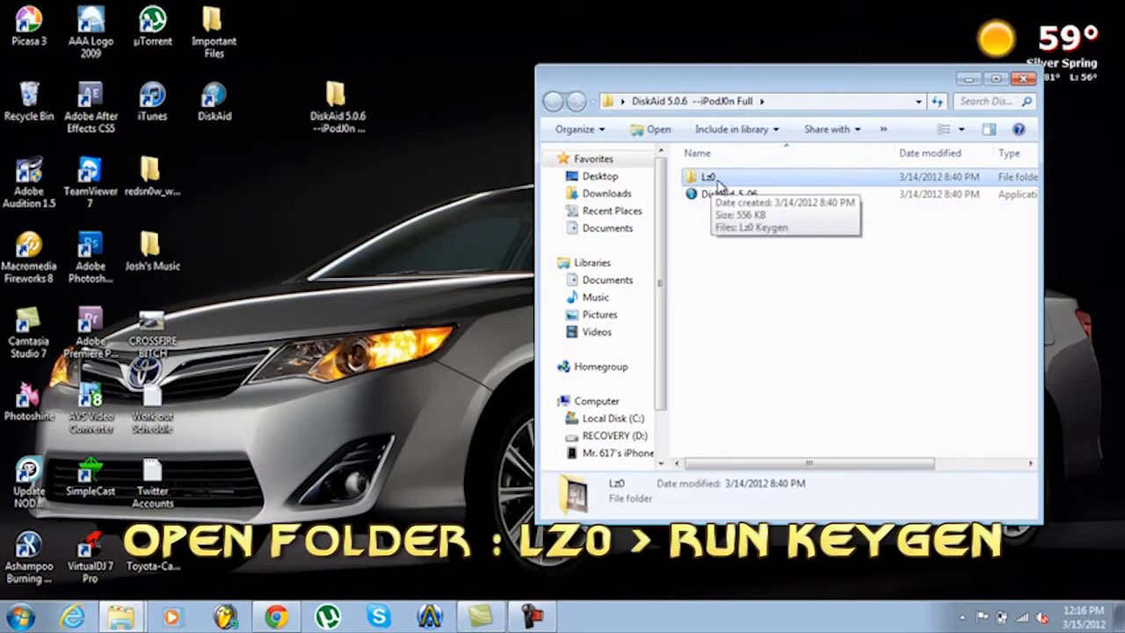
double_click(711, 180)
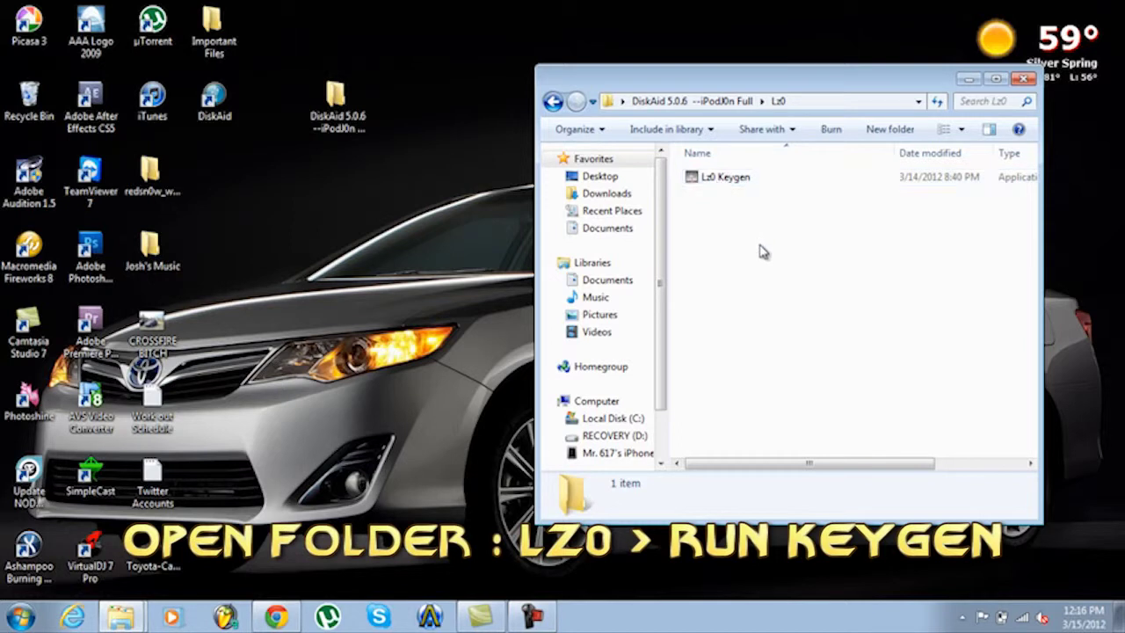
double_click(742, 182)
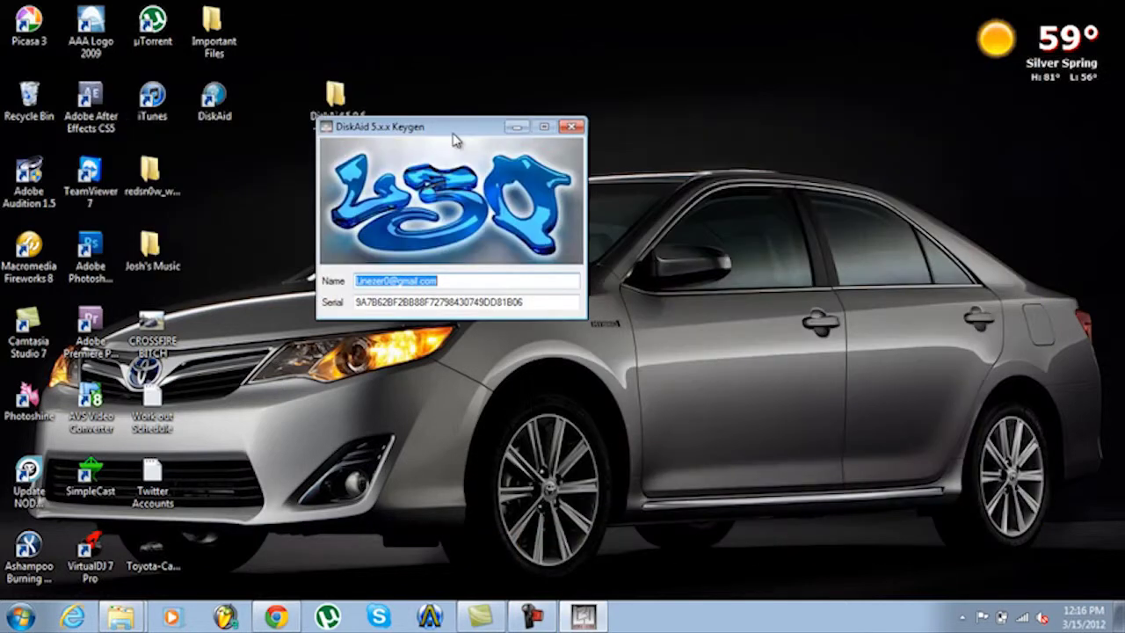
Launch DiskAid from the desktop and arrange its window side by side with the keygen window
drag(413, 129, 929, 108)
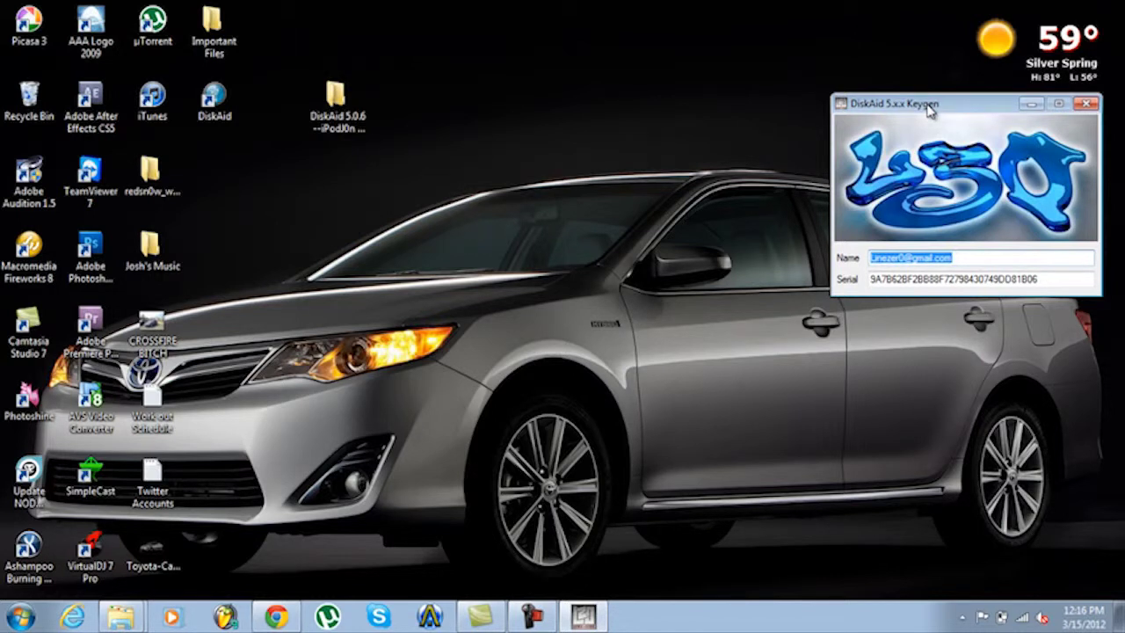
click(224, 103)
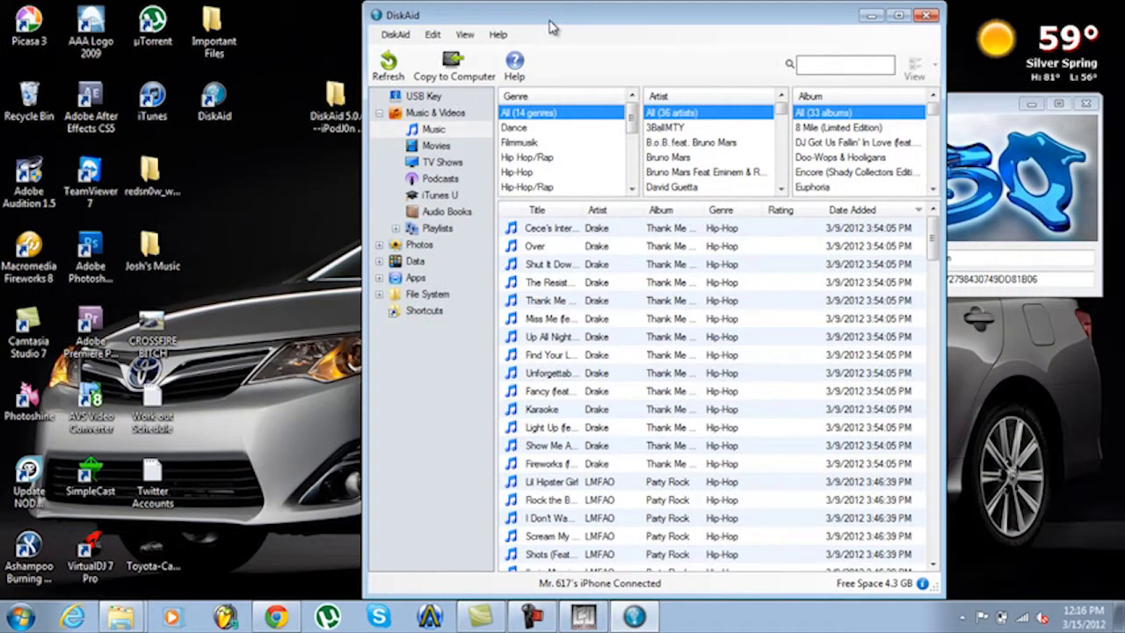
drag(549, 25, 322, 25)
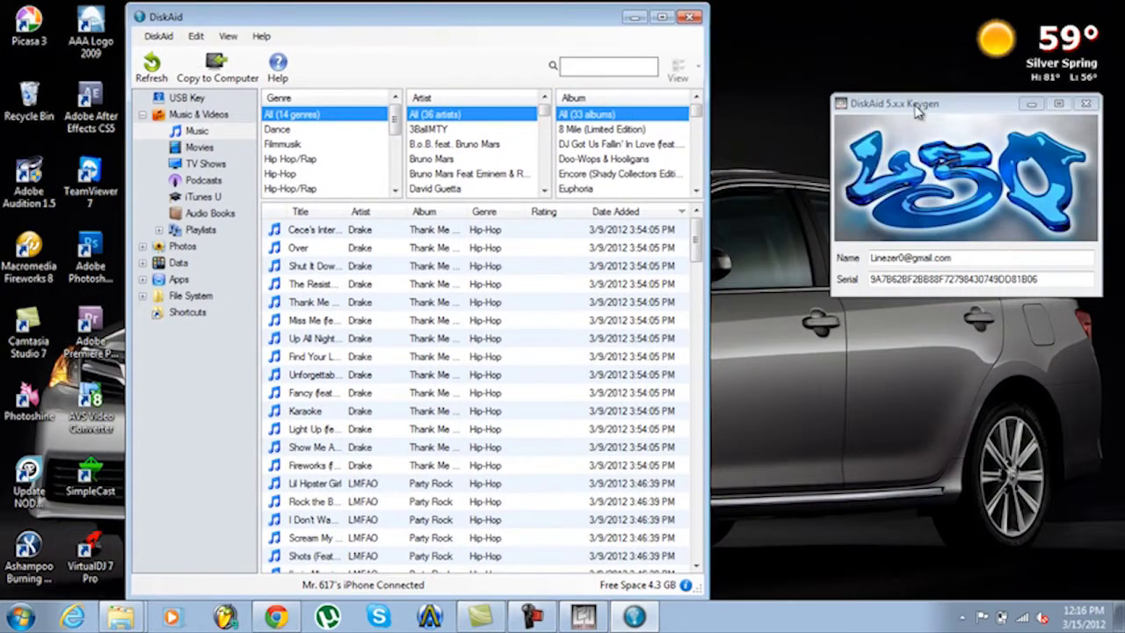
drag(917, 109, 881, 104)
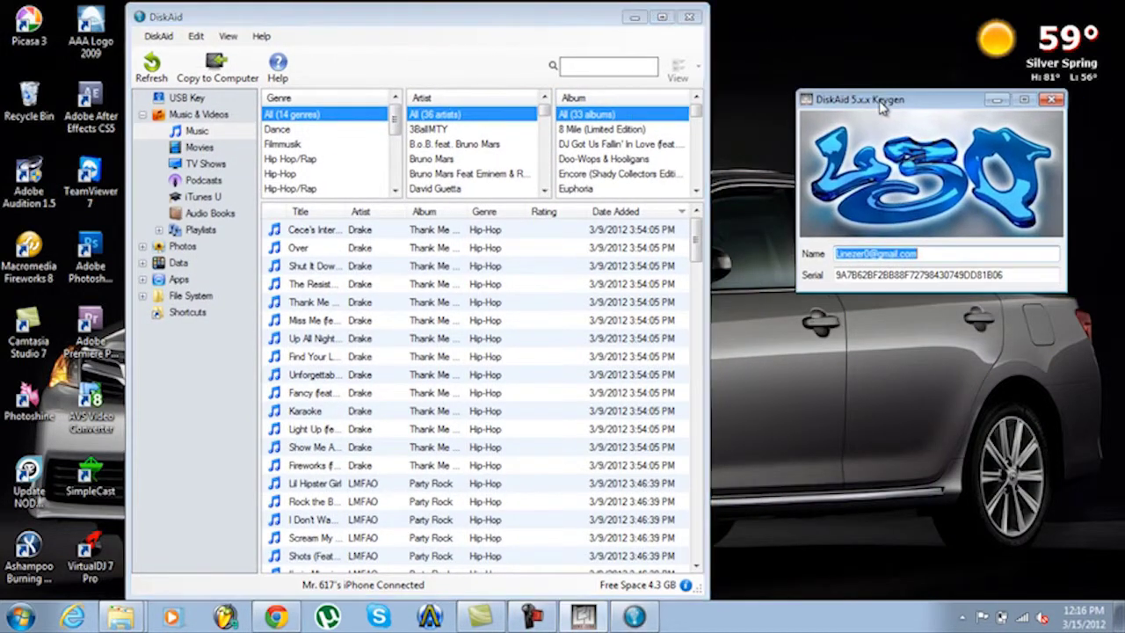
Open DiskAid's registration form and match its e-mail to the name shown in the keygen
click(165, 43)
click(163, 41)
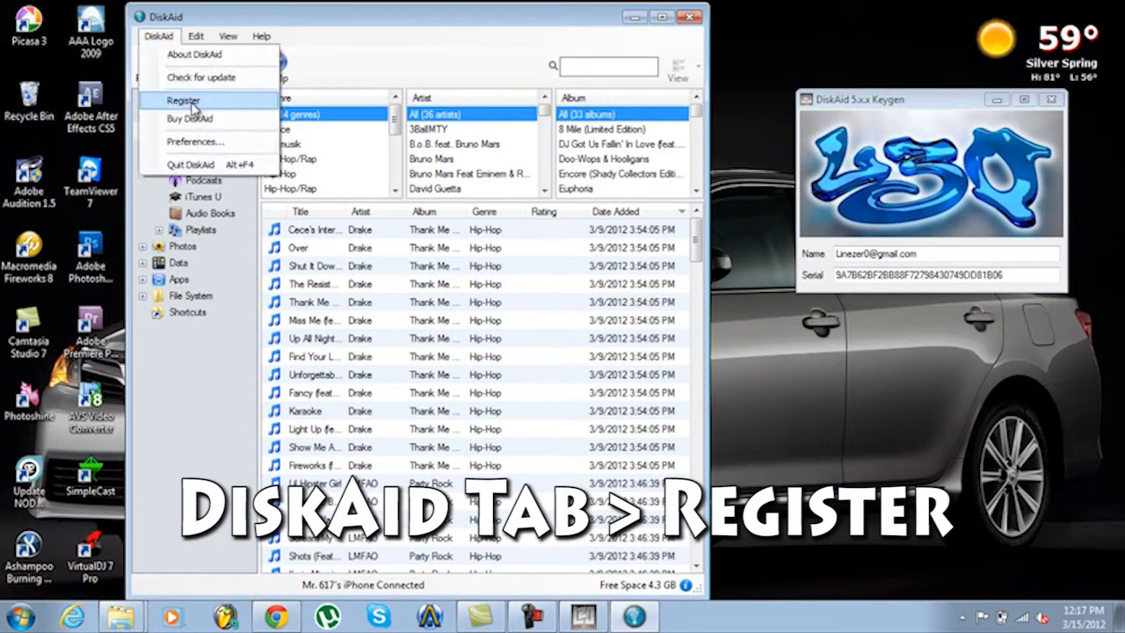
click(180, 101)
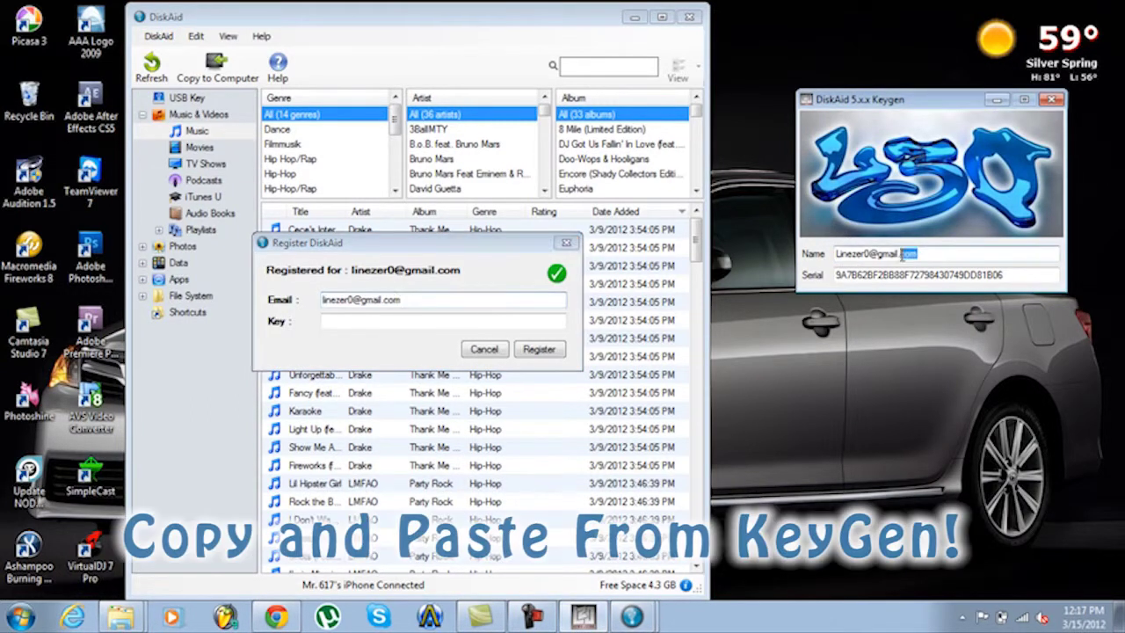
click(810, 252)
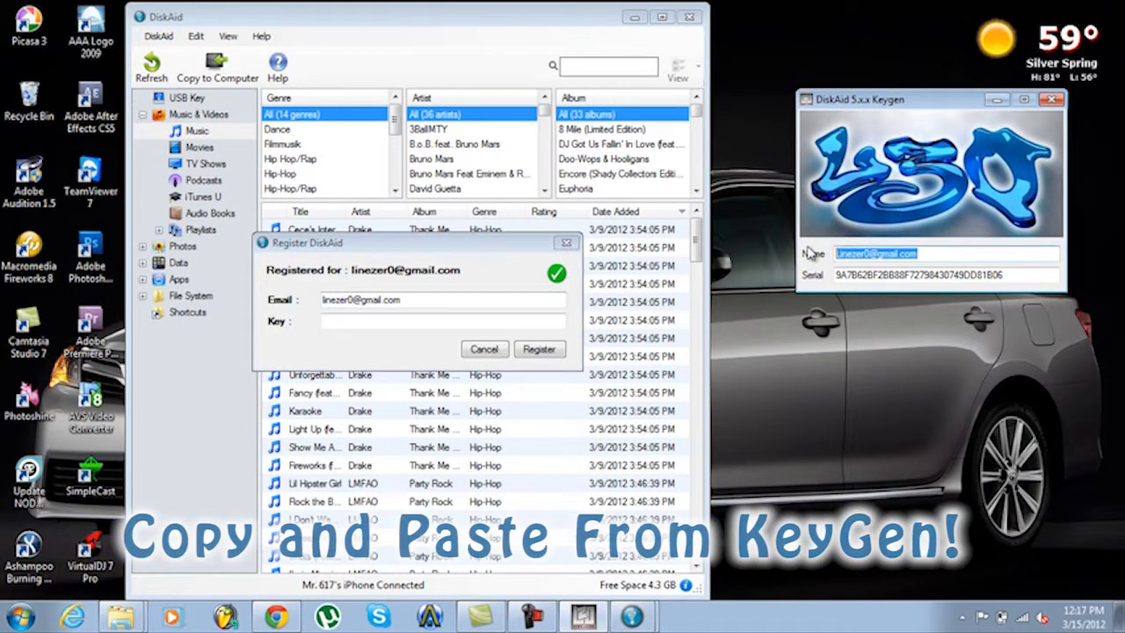
click(508, 301)
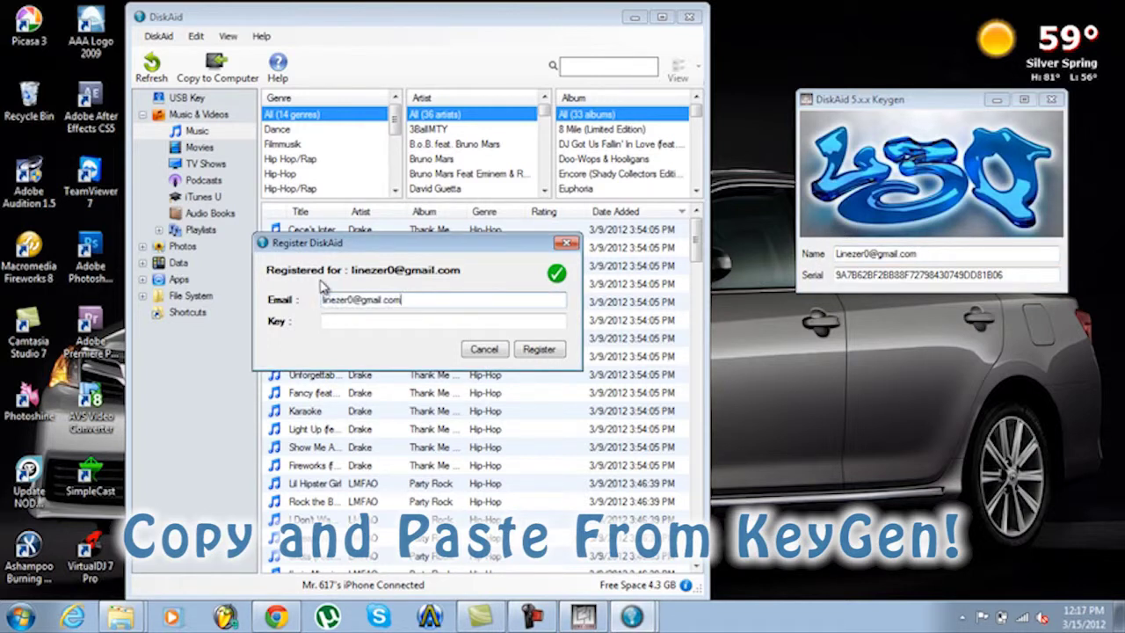
Copy the keygen's serial into the registration key field, register DiskAid, and close the keygen
drag(1010, 276, 837, 290)
key(ctrl+c)
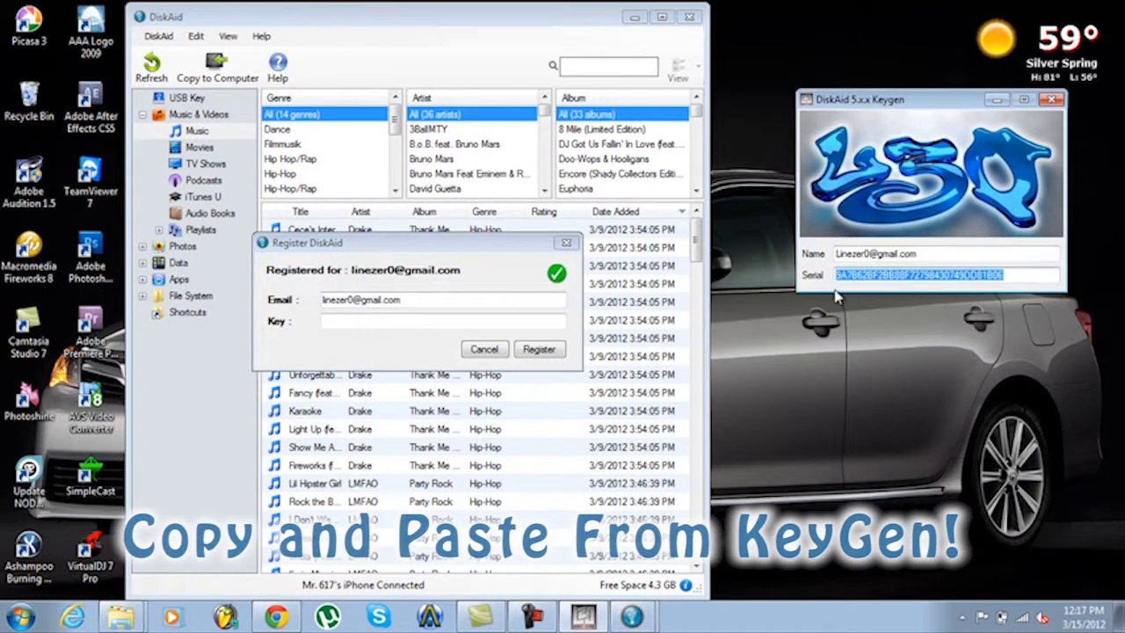
click(384, 320)
key(ctrl+v)
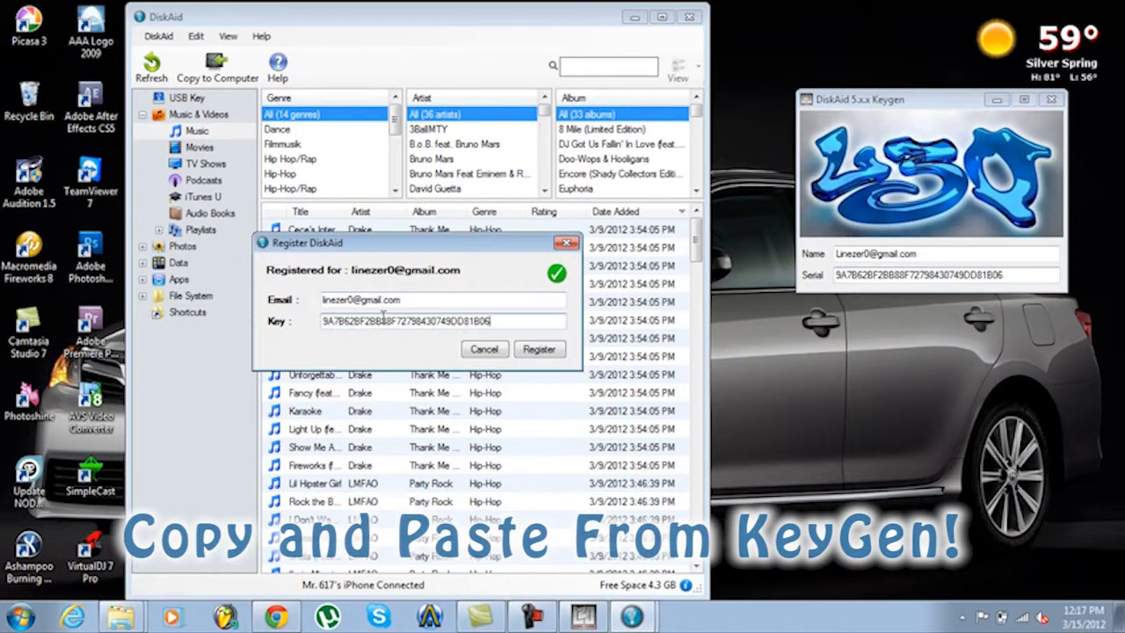
click(539, 349)
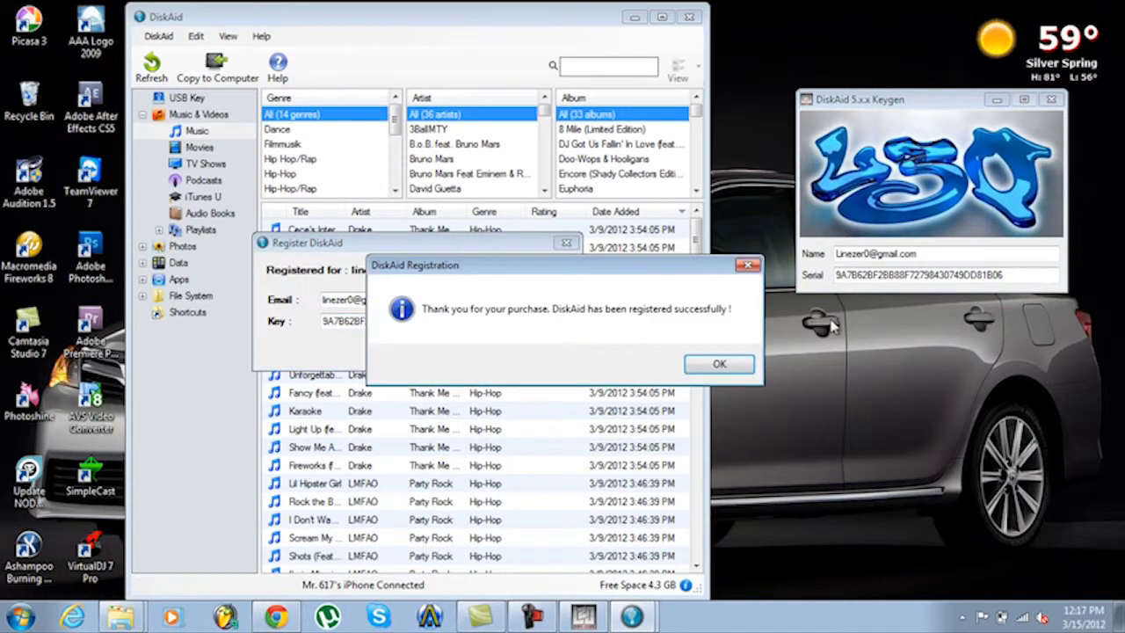
click(731, 364)
click(1051, 99)
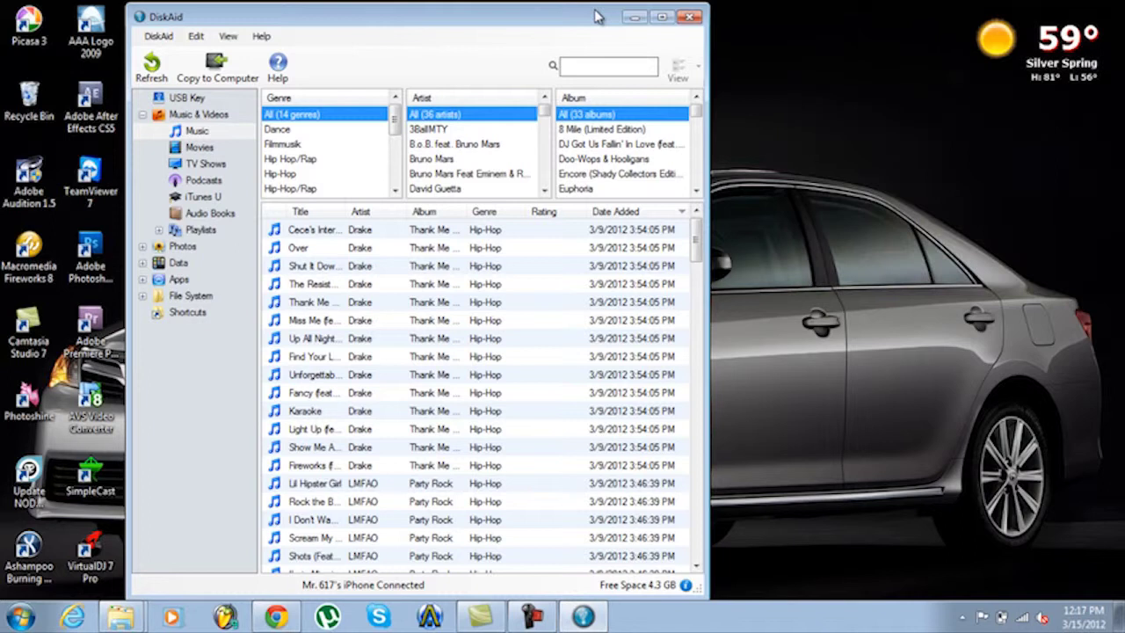
Create a new folder named "iPhone 3G Music" on the desktop, beside the DiskAid window
drag(593, 18, 868, 19)
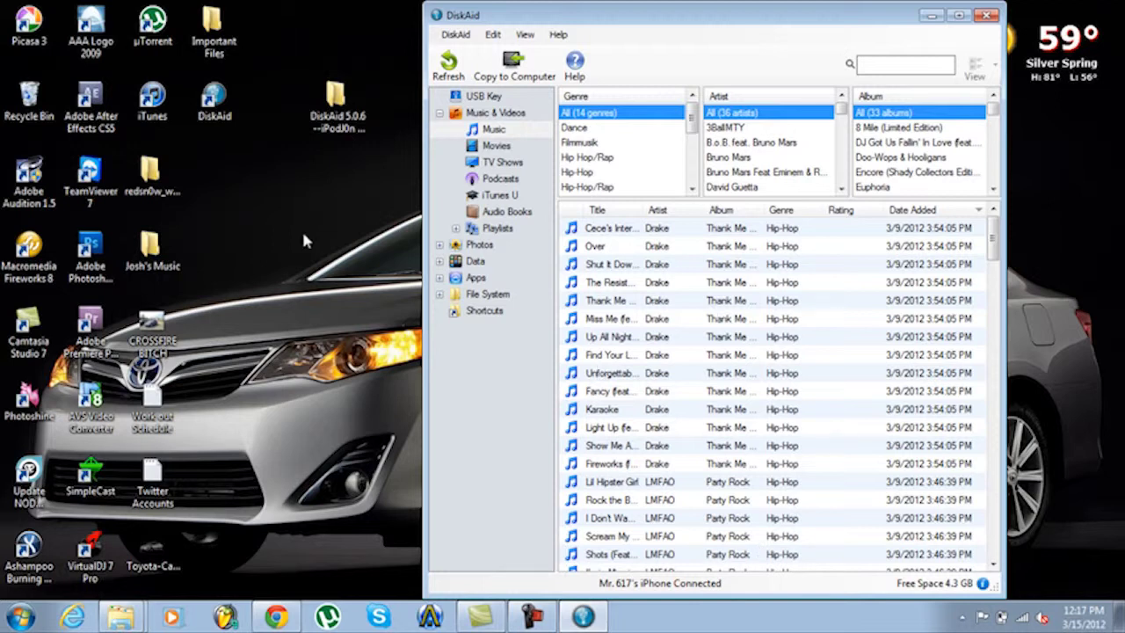
right_click(236, 198)
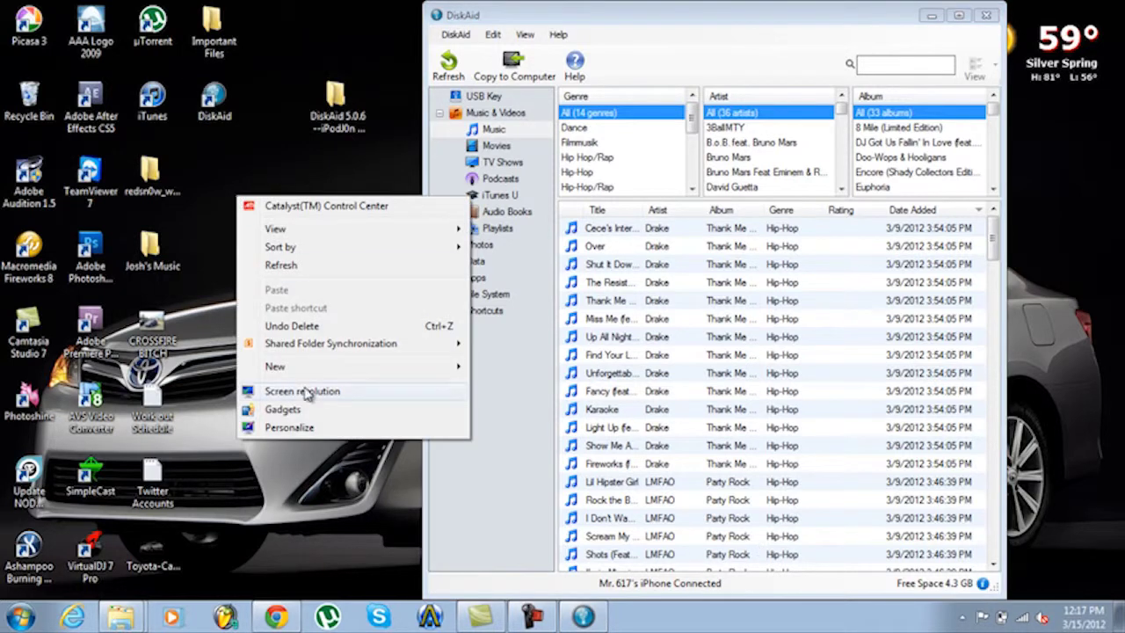
mouse_move(308, 375)
click(490, 367)
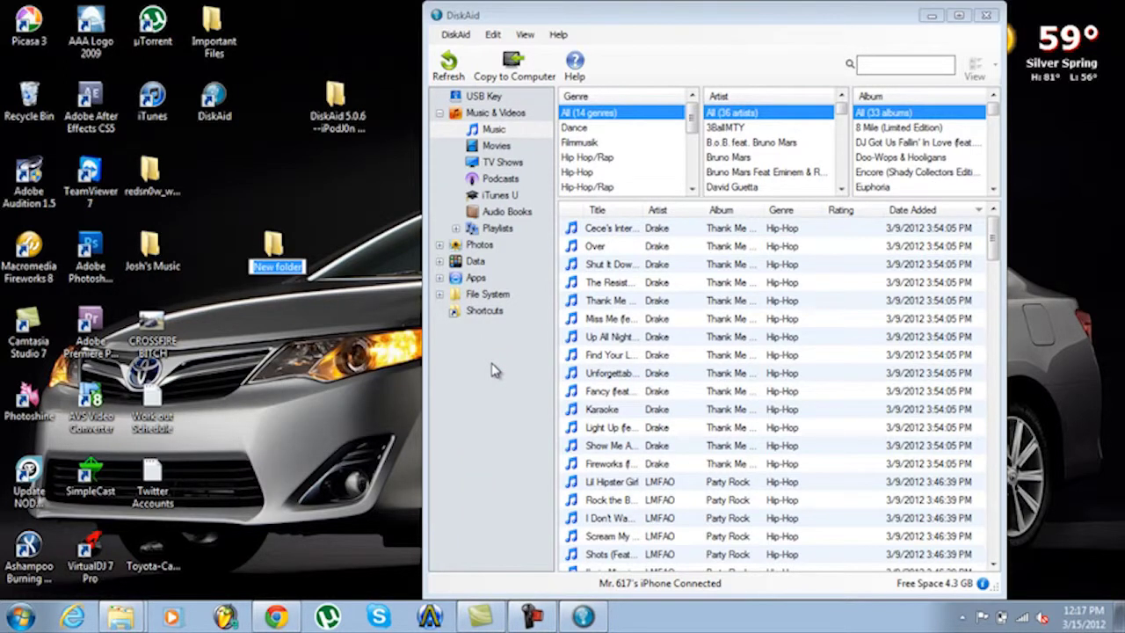
text(I)
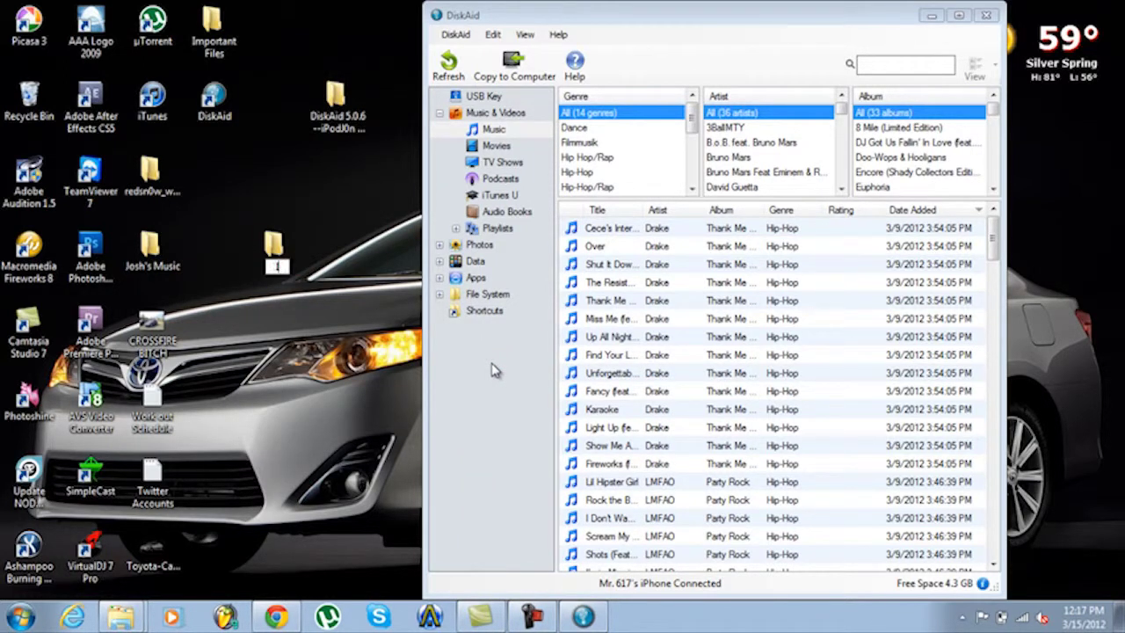
text(Phone 3G)
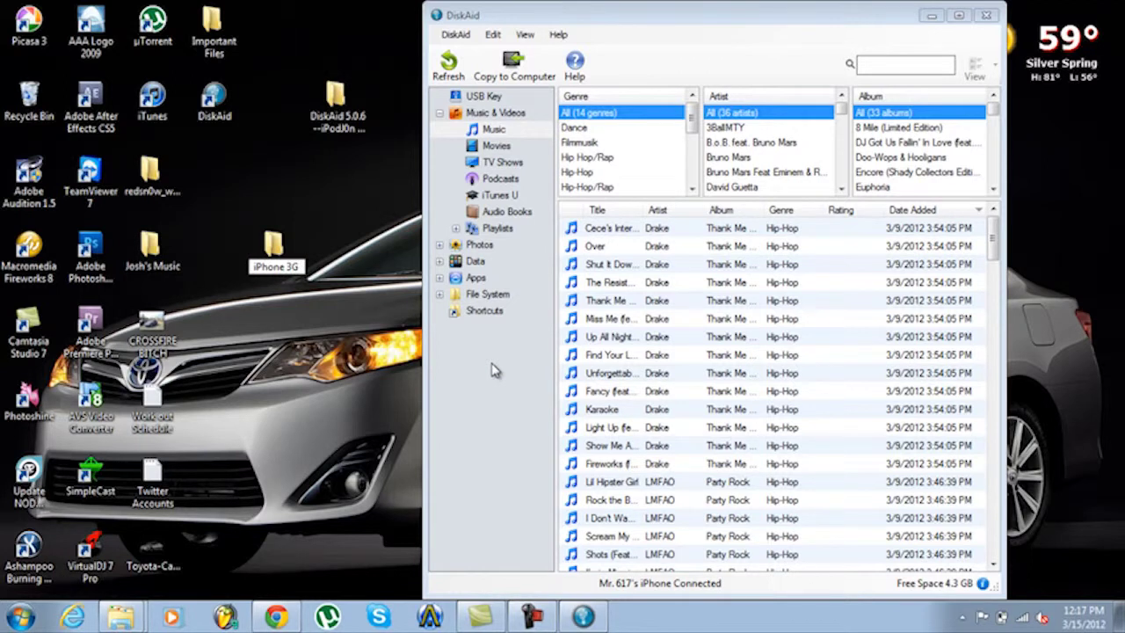
text( Music)
key(Return)
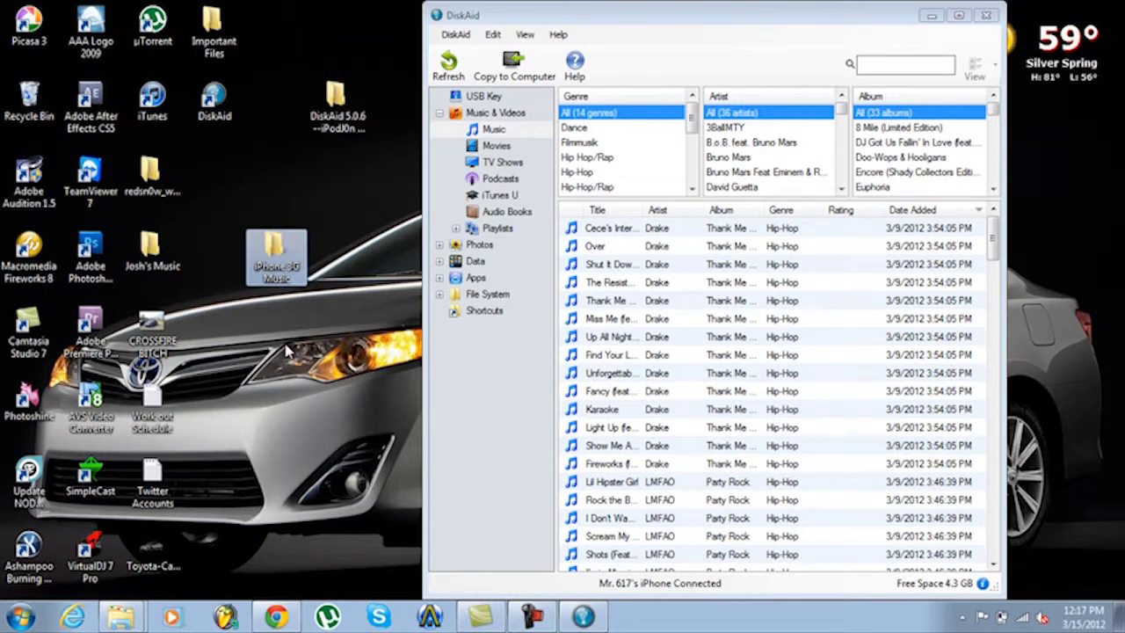
Start copying to the computer with only Music selected from the library and a folder of my choice as the target
click(605, 27)
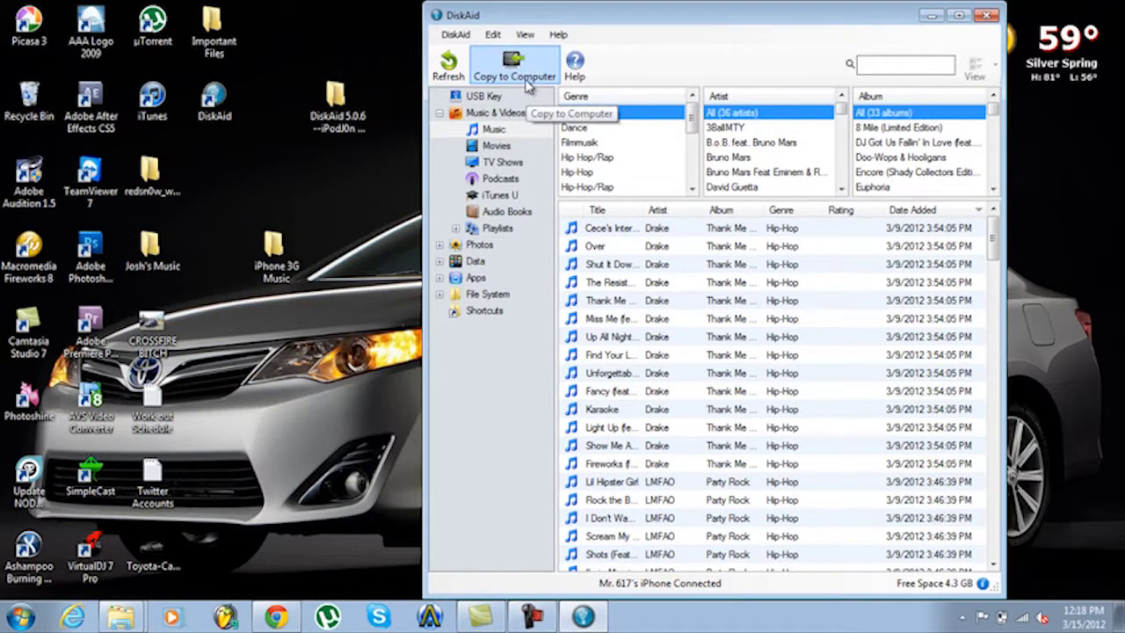
click(528, 82)
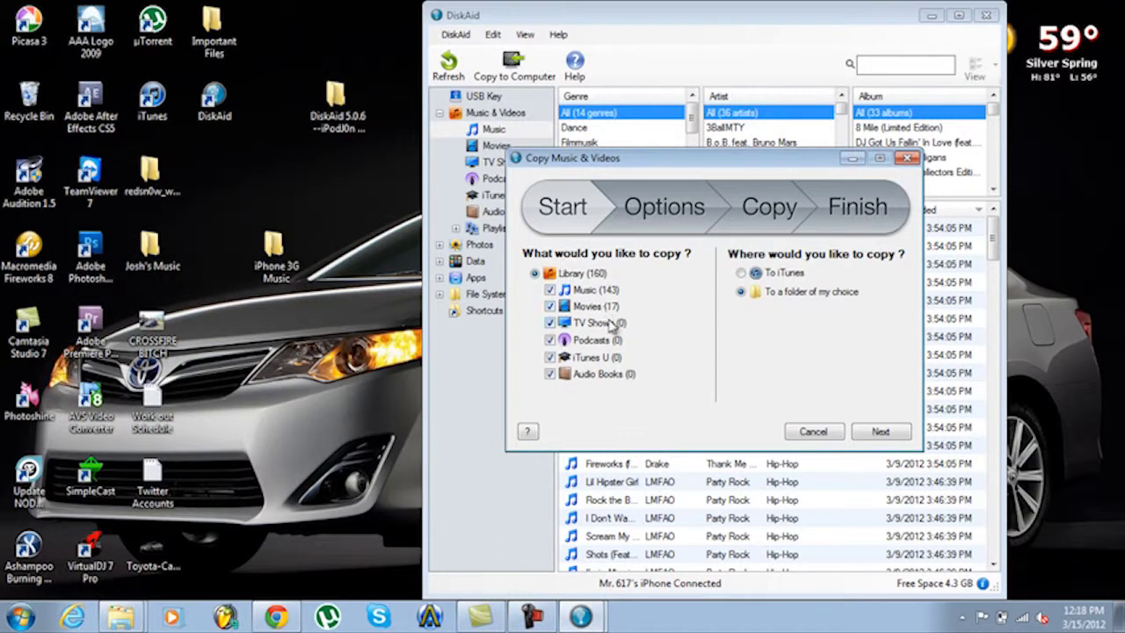
click(550, 306)
click(550, 323)
click(550, 340)
click(550, 357)
click(550, 374)
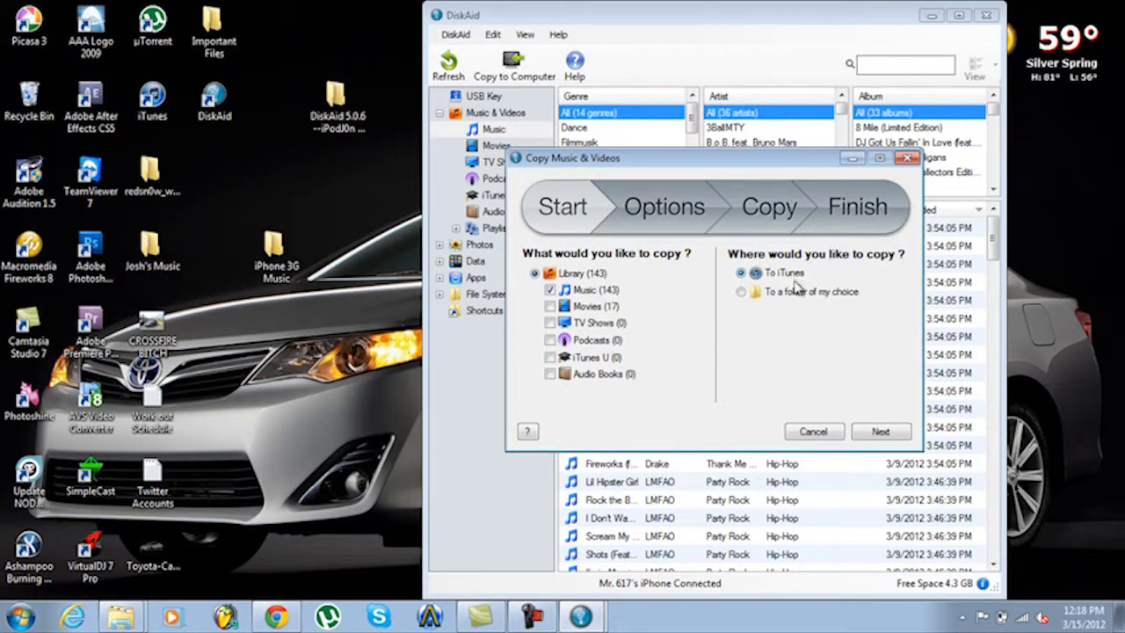
click(801, 293)
click(879, 431)
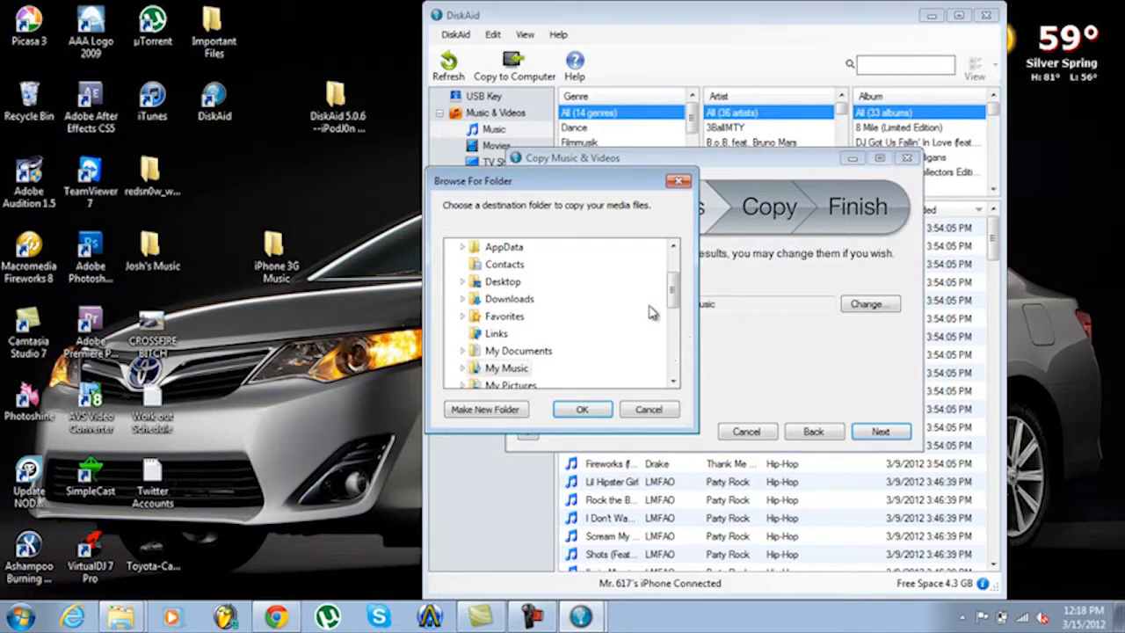
Set the copy's destination folder to the desktop's iPhone 3G Music folder
drag(635, 182, 662, 168)
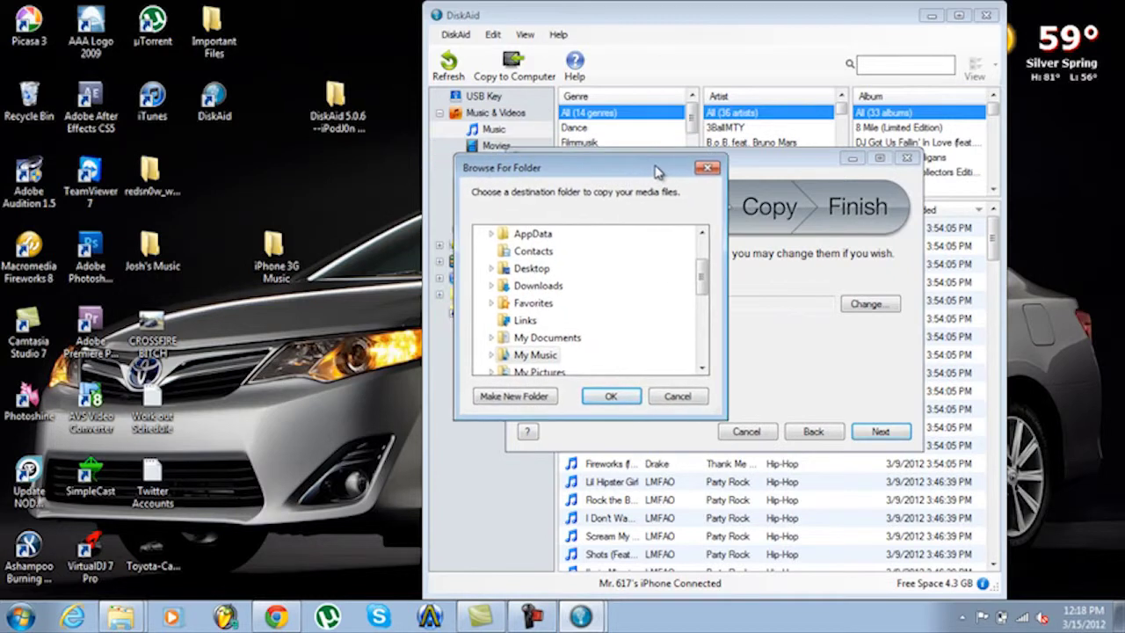
drag(703, 268, 703, 244)
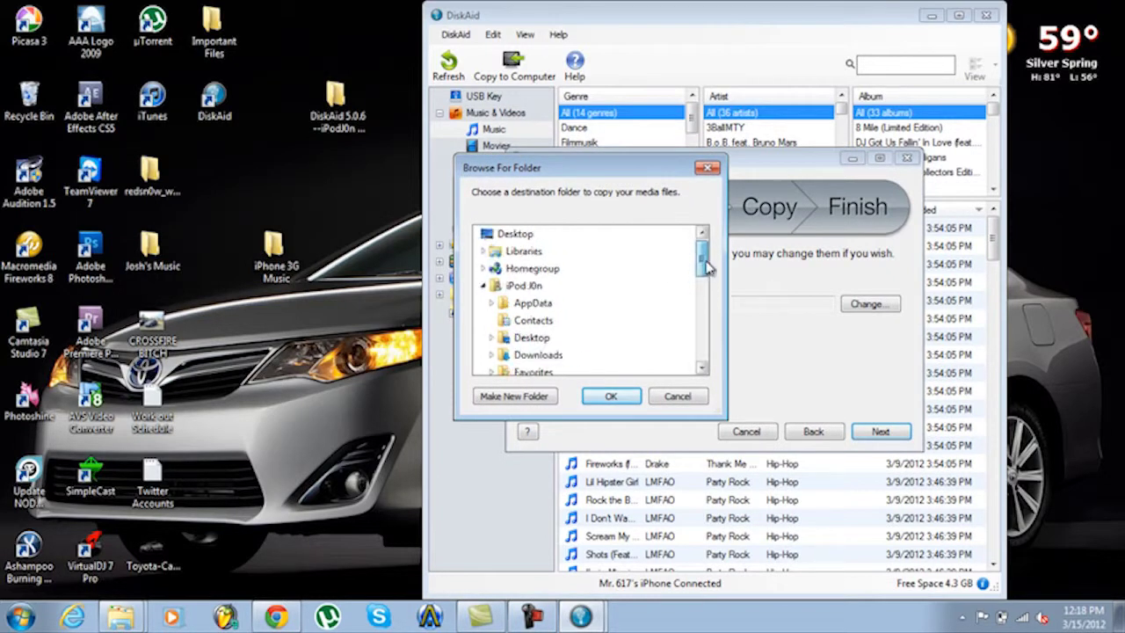
click(484, 285)
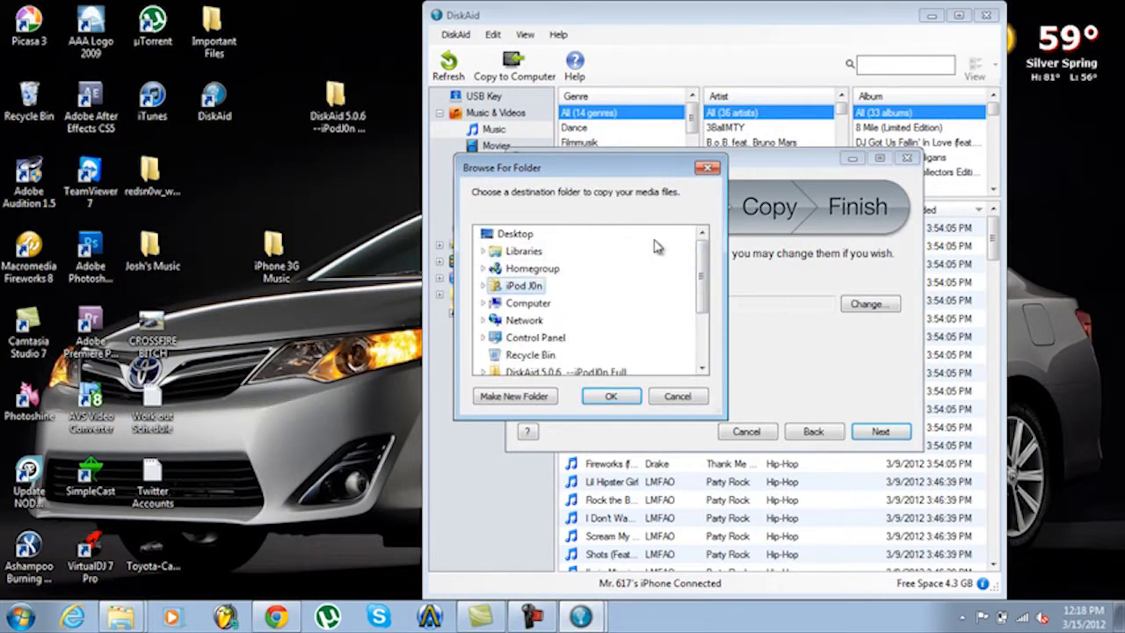
drag(705, 279, 706, 315)
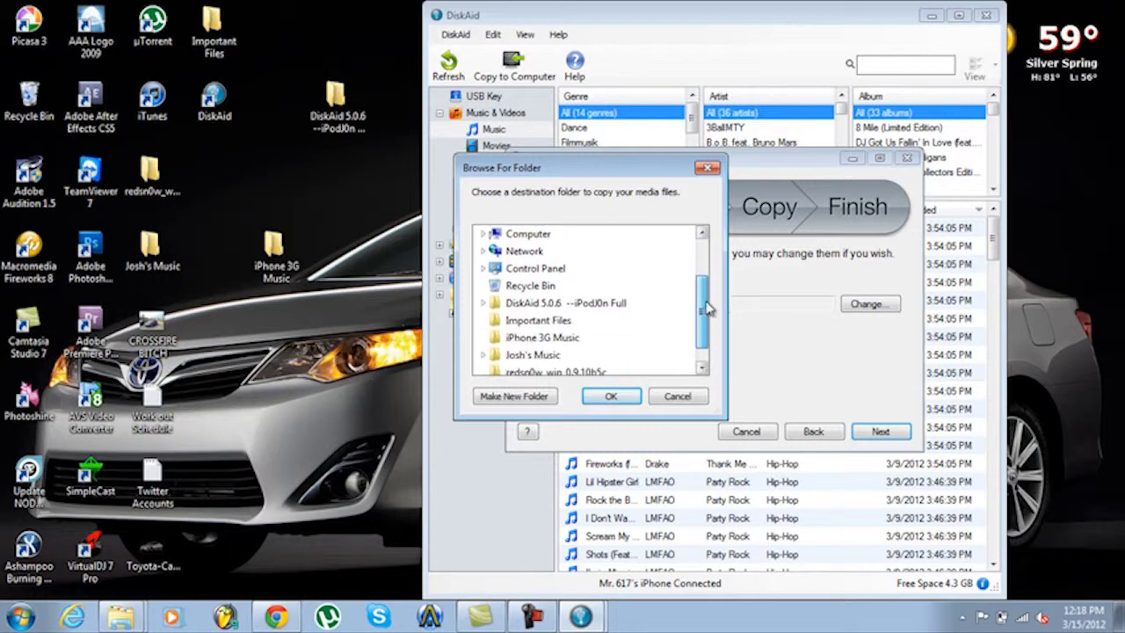
click(525, 341)
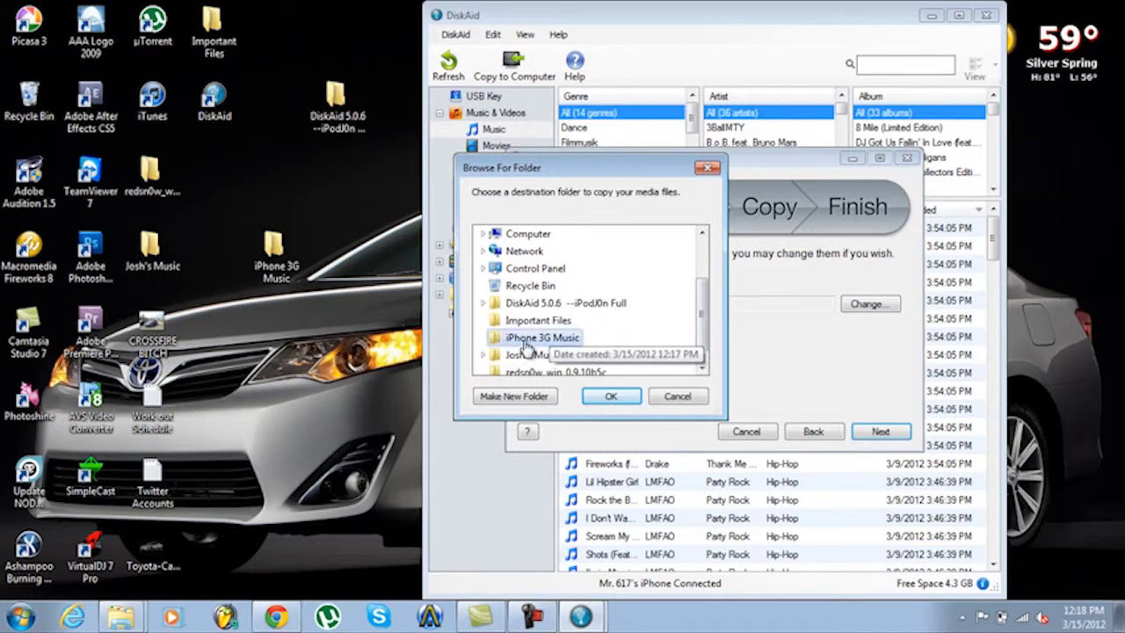
click(609, 396)
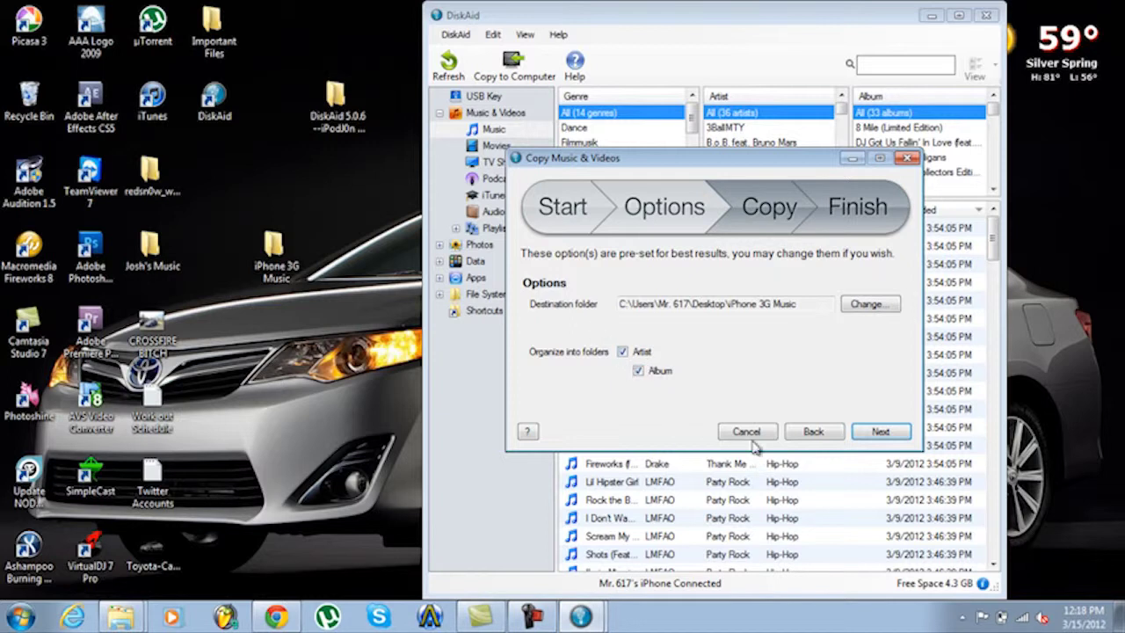
Run the music copy with files organized into artist and album folders, and minimize DiskAid once the copying ends
click(878, 432)
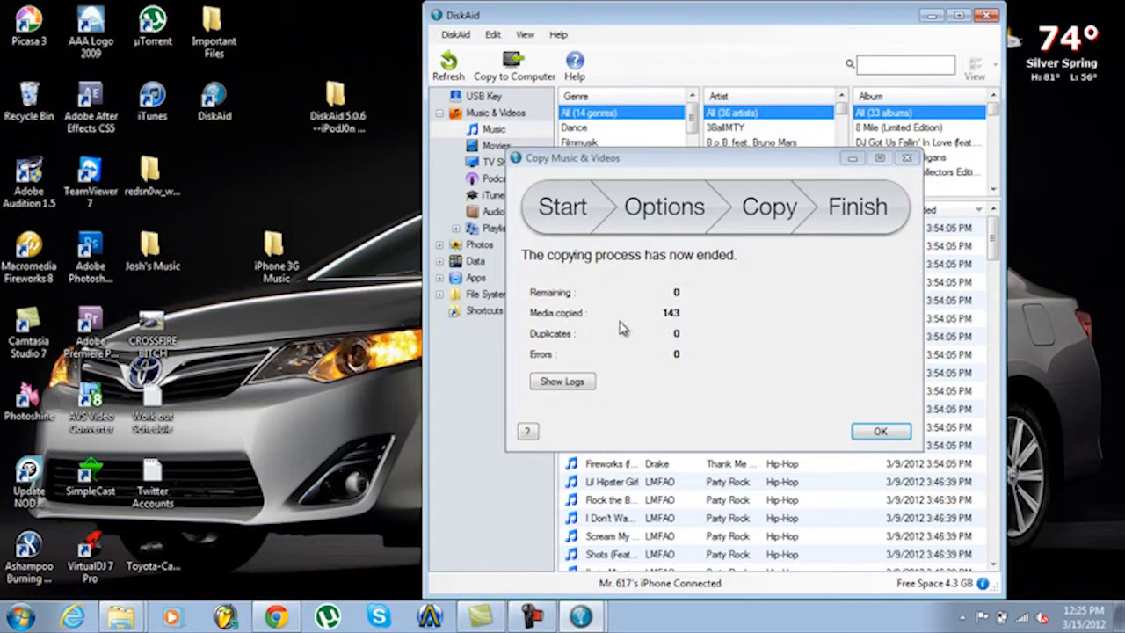
click(876, 433)
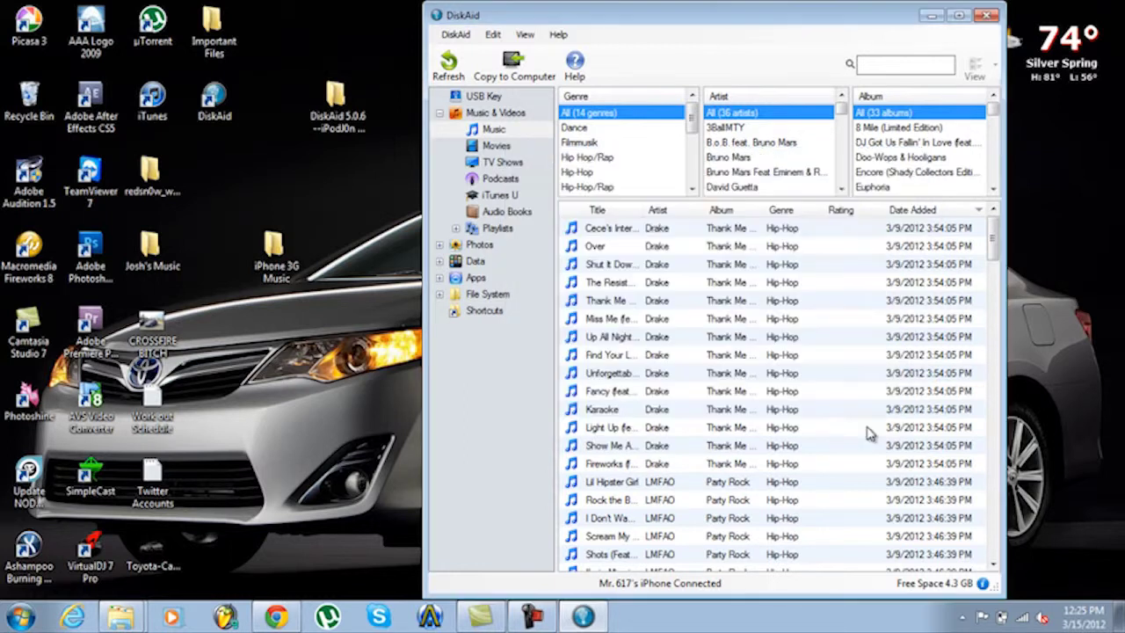
click(931, 16)
Open the desktop's iPhone 3G Music folder in a maximized window and look through the copied artist folders
click(257, 270)
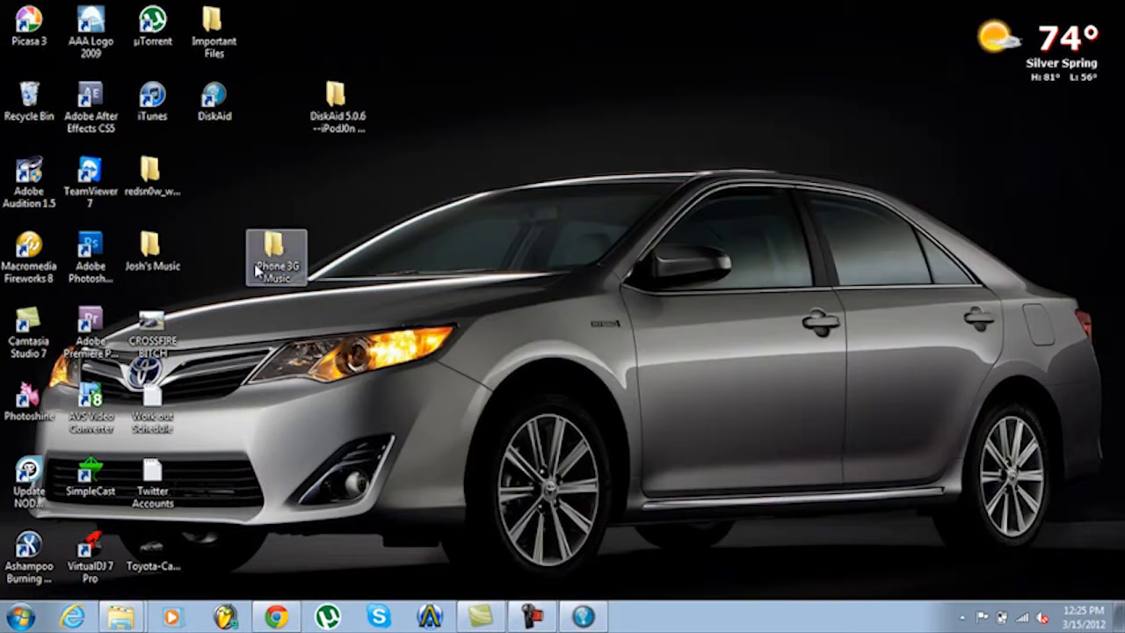
double_click(290, 255)
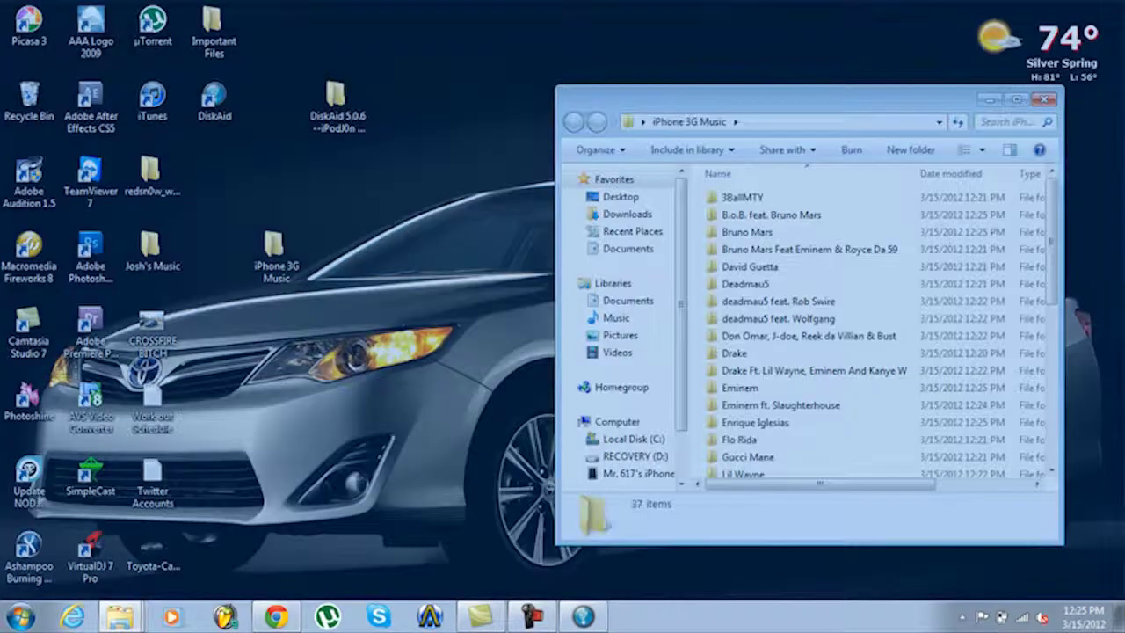
drag(777, 99, 703, 1)
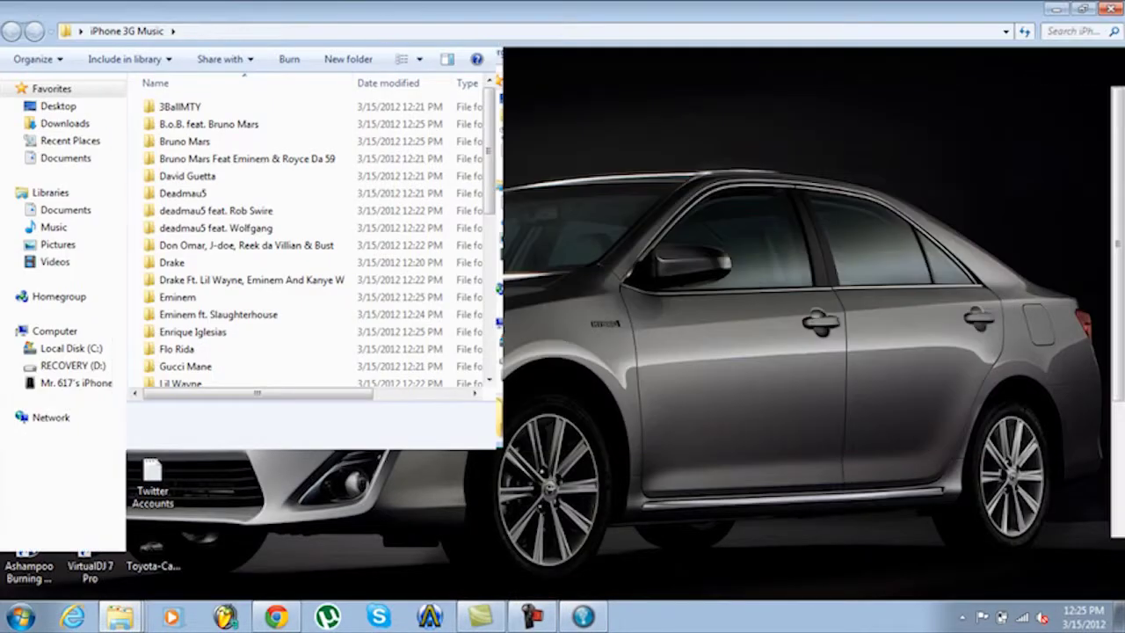
drag(1121, 145, 1122, 230)
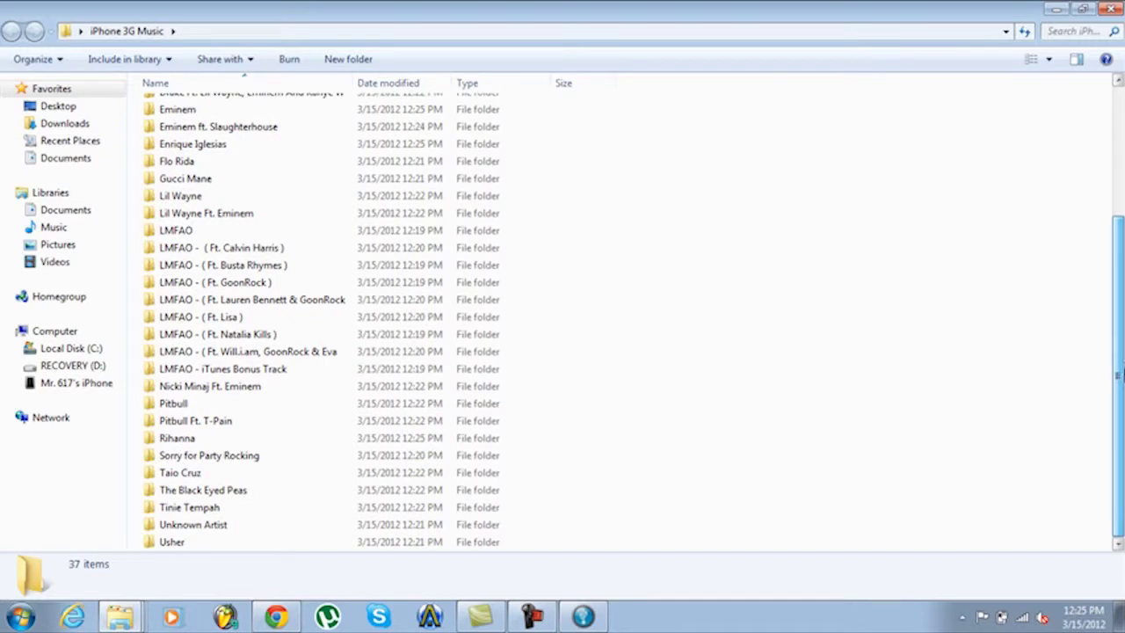
drag(1121, 373, 1122, 227)
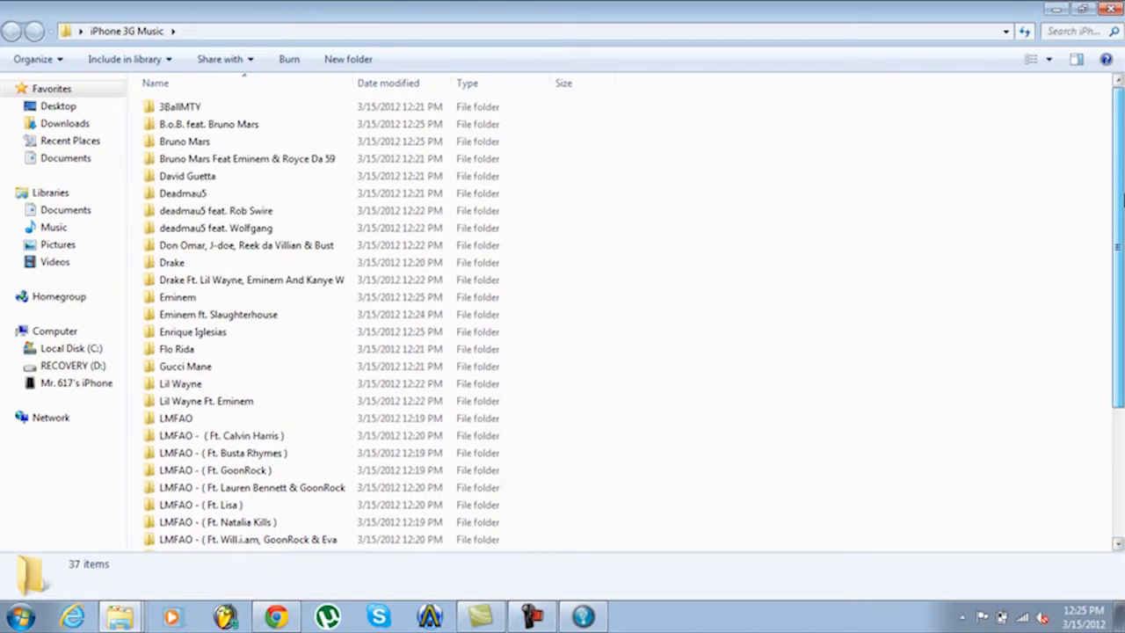